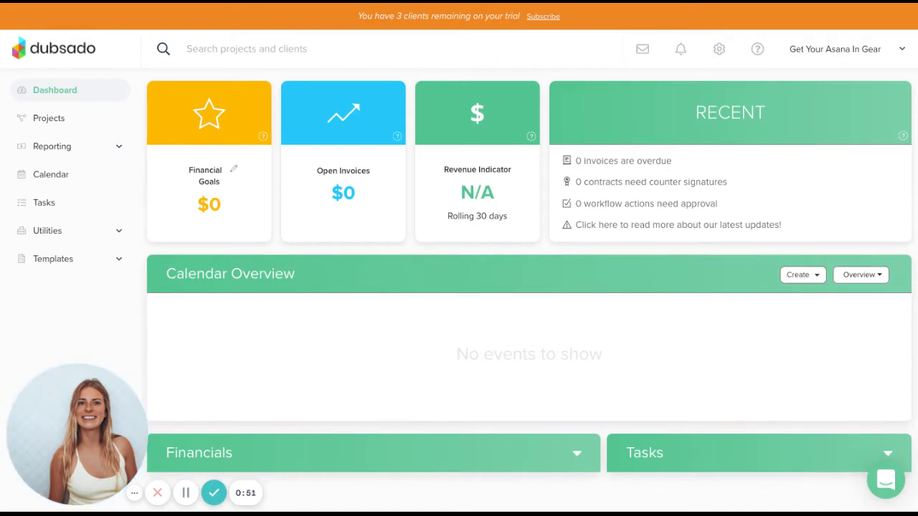
- Open the Packages section of the templates
{"action": "left_click", "coordinate": [106, 266]}
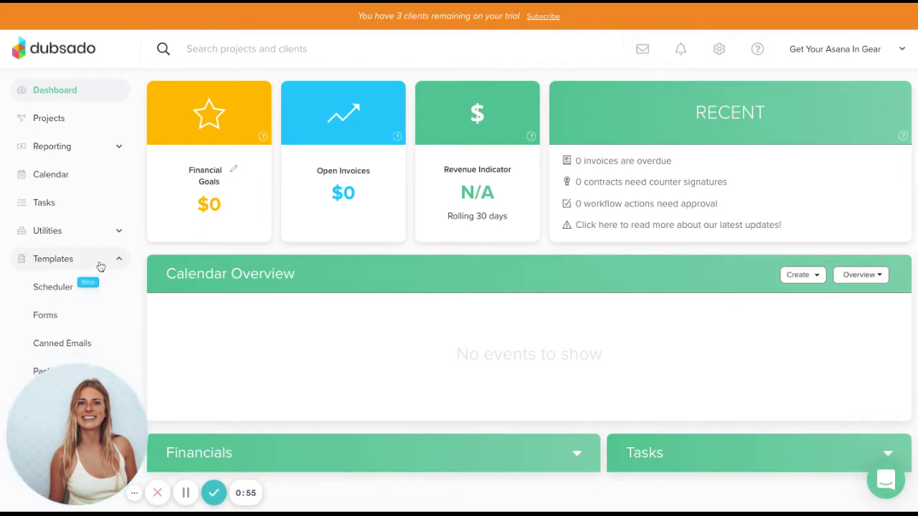
{"action": "left_click", "coordinate": [101, 265]}
{"action": "left_click_drag", "start_coordinate": [105, 435], "coordinate": [104, 81]}
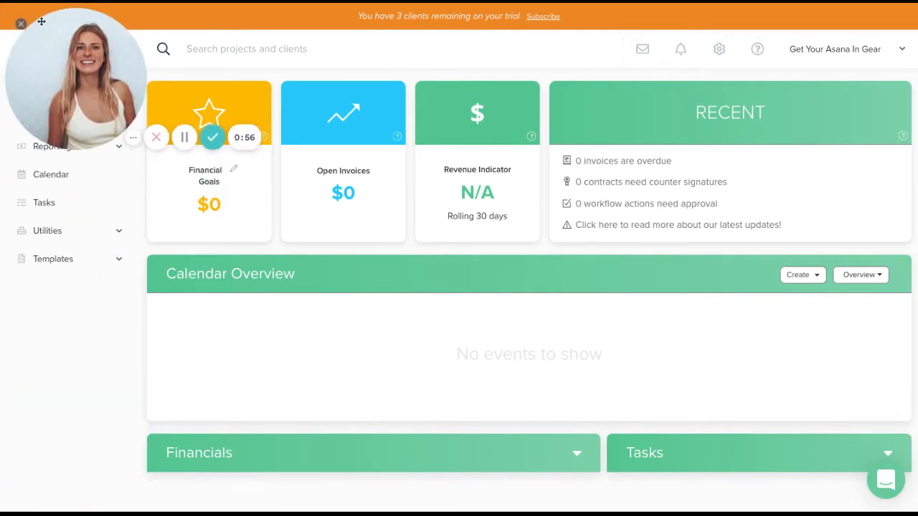
{"action": "left_click", "coordinate": [123, 262]}
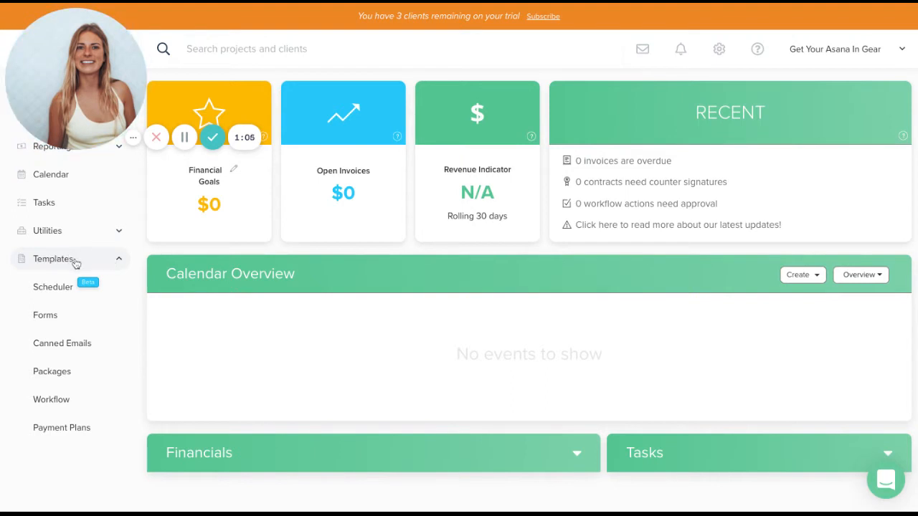
{"action": "left_click", "coordinate": [52, 371]}
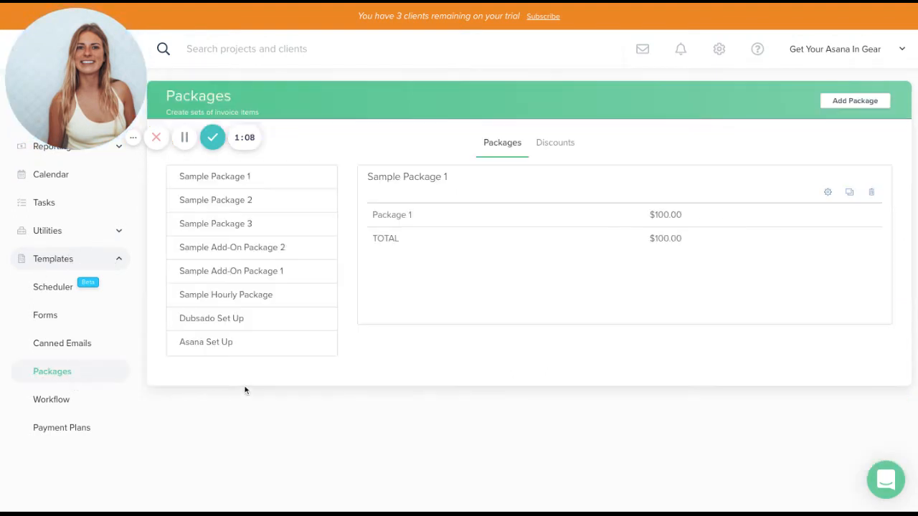
- Add an empty package without a name and return to the packages list
{"action": "left_click", "coordinate": [120, 261]}
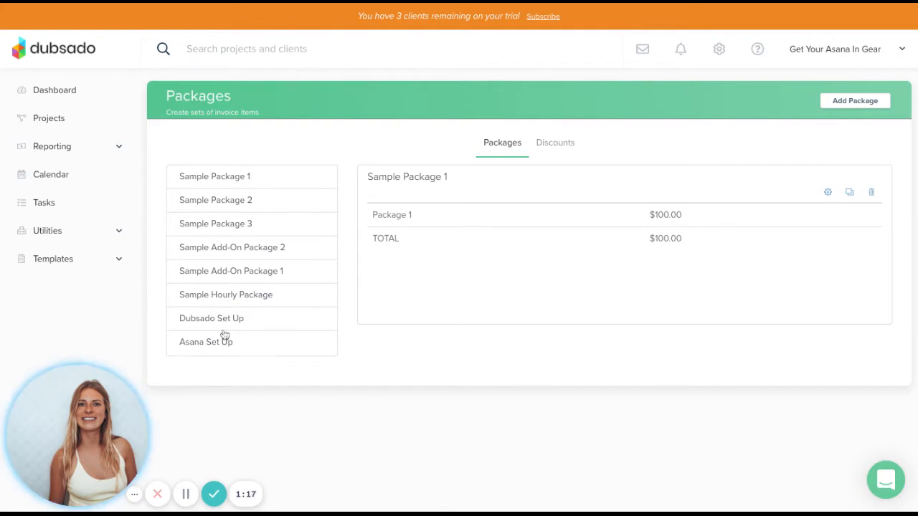
{"action": "left_click", "coordinate": [855, 103]}
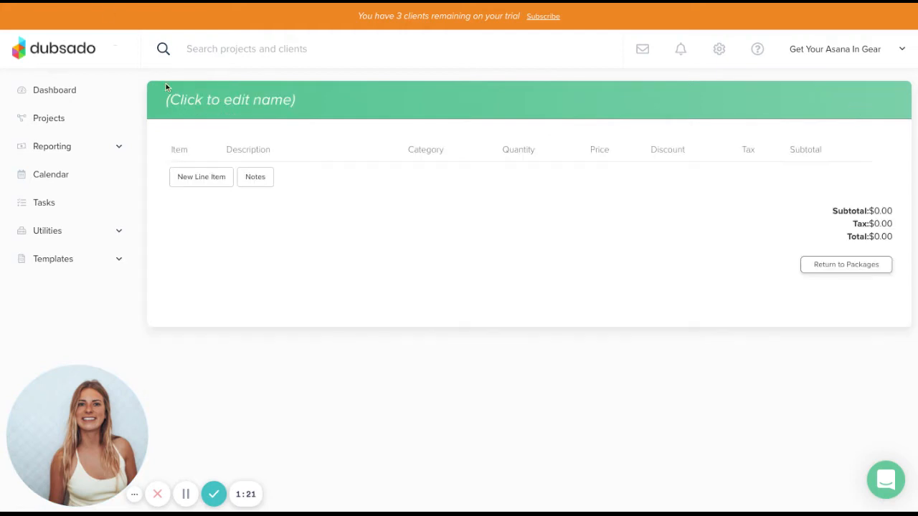
{"action": "left_click", "coordinate": [860, 265]}
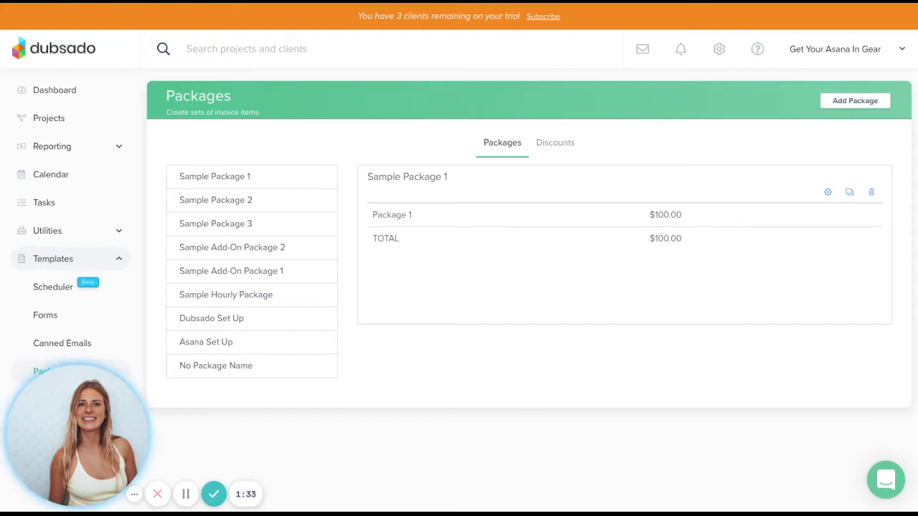
- Add another package and name it Teachable Set Up
{"action": "left_click", "coordinate": [843, 105]}
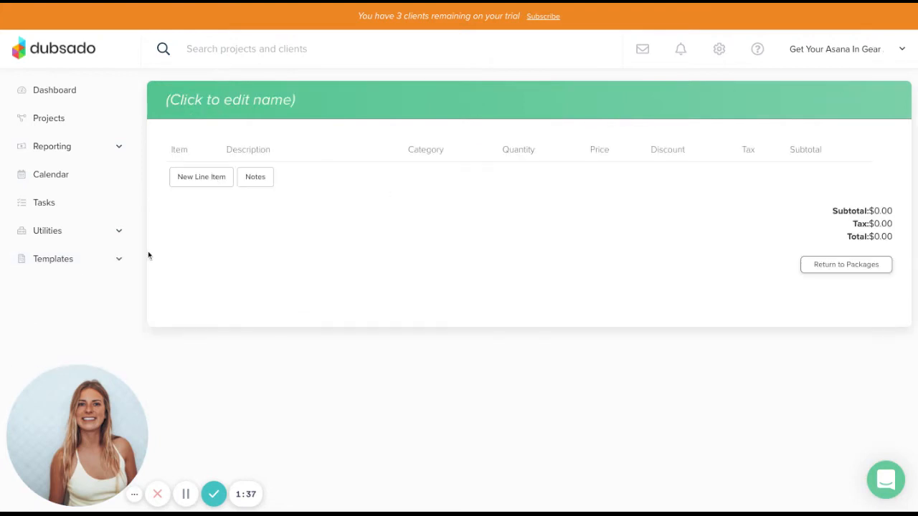
{"action": "left_click", "coordinate": [243, 93]}
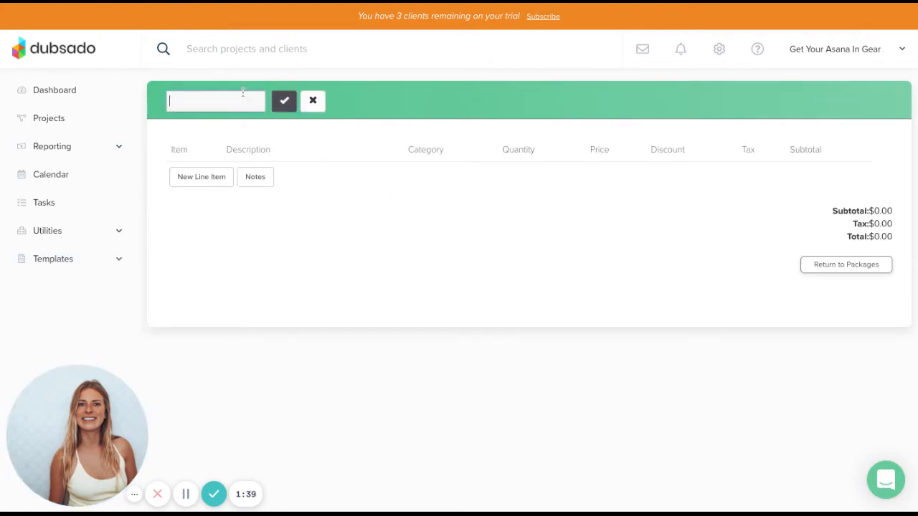
{"action": "type", "text": "Teachable Set Up"}
{"action": "left_click", "coordinate": [284, 101]}
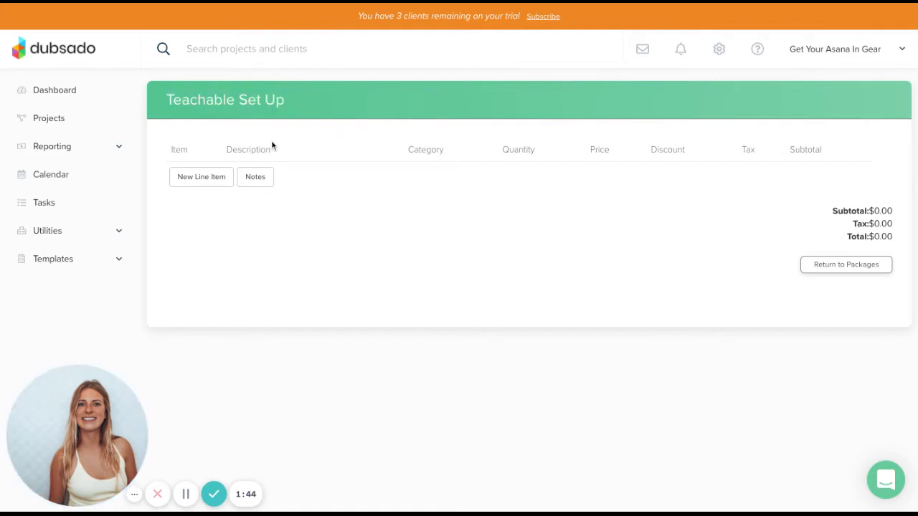
- Start a line item named Teachable Set Up with quantity 1 and a price of 1000.00
{"action": "left_click", "coordinate": [224, 178]}
{"action": "type", "text": "T"}
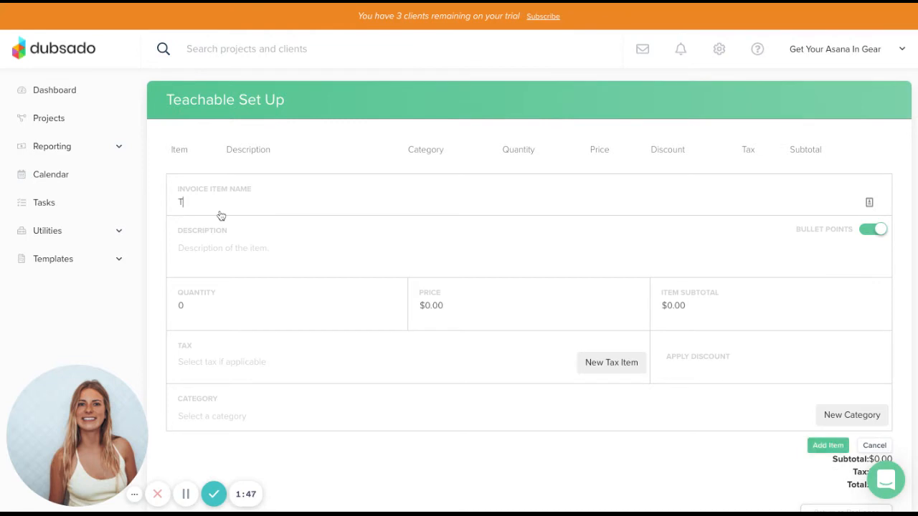
{"action": "type", "text": "eachable Set Up"}
{"action": "left_click", "coordinate": [391, 304]}
{"action": "left_click", "coordinate": [436, 318]}
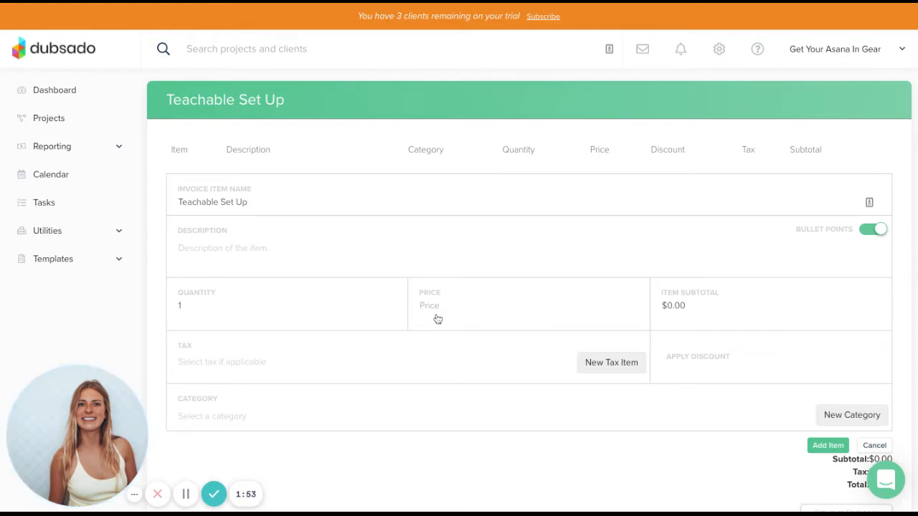
{"action": "type", "text": "1000.00"}
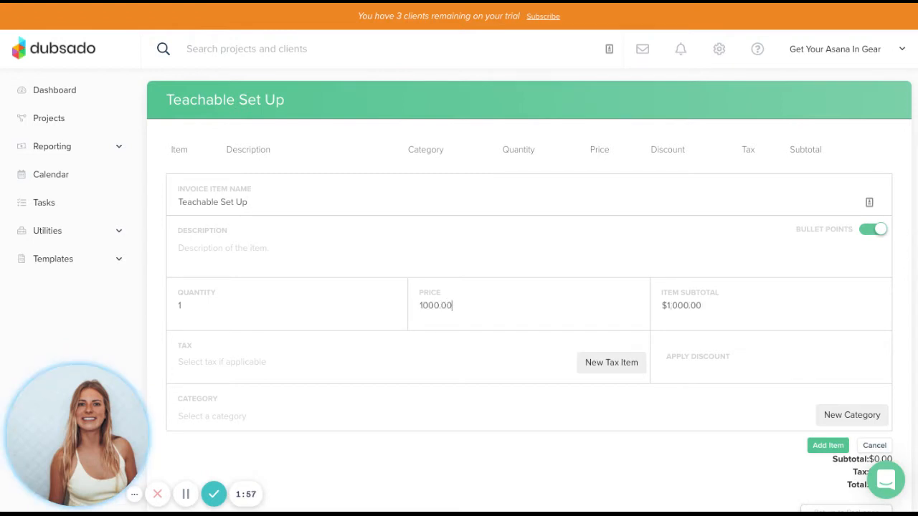
{"action": "key", "text": "Return"}
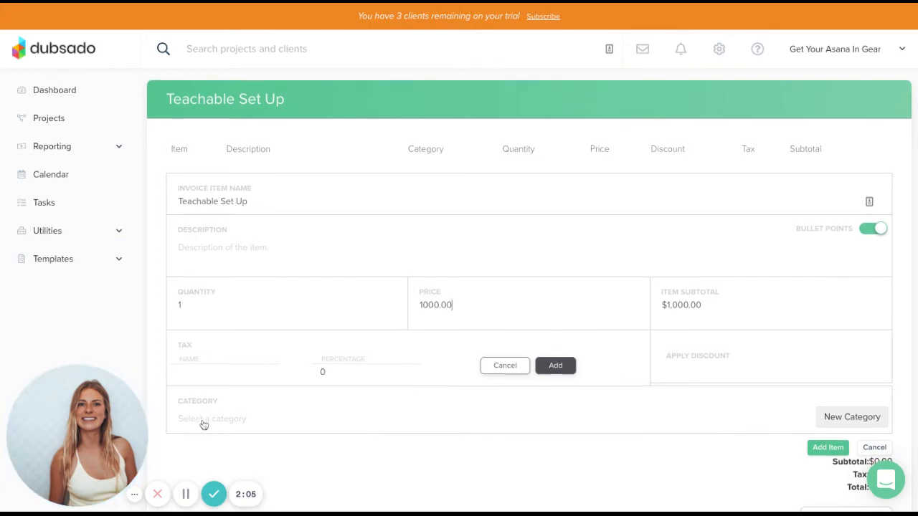
- Assign the category System Set Up - Services to the line item and add it to the Teachable Set Up package
{"action": "scroll", "coordinate": [201, 424], "scroll_direction": "down", "scroll_amount": 1}
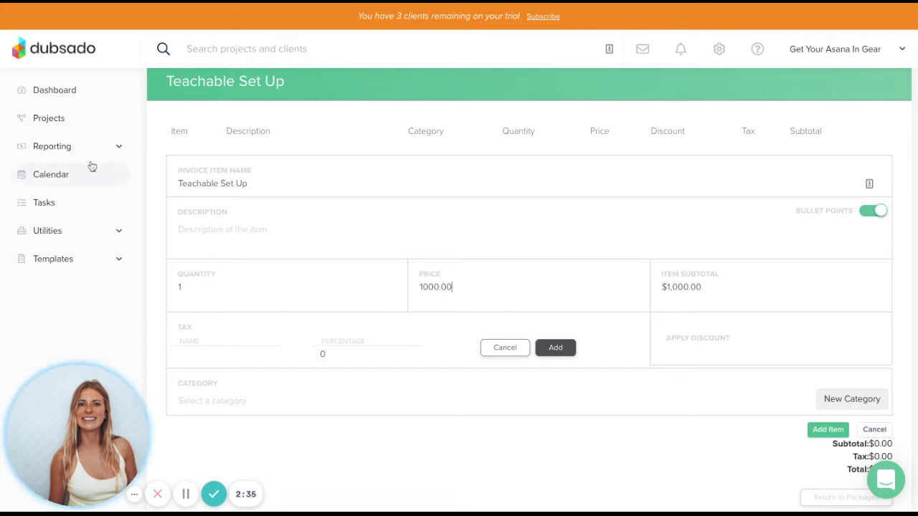
{"action": "left_click", "coordinate": [111, 149]}
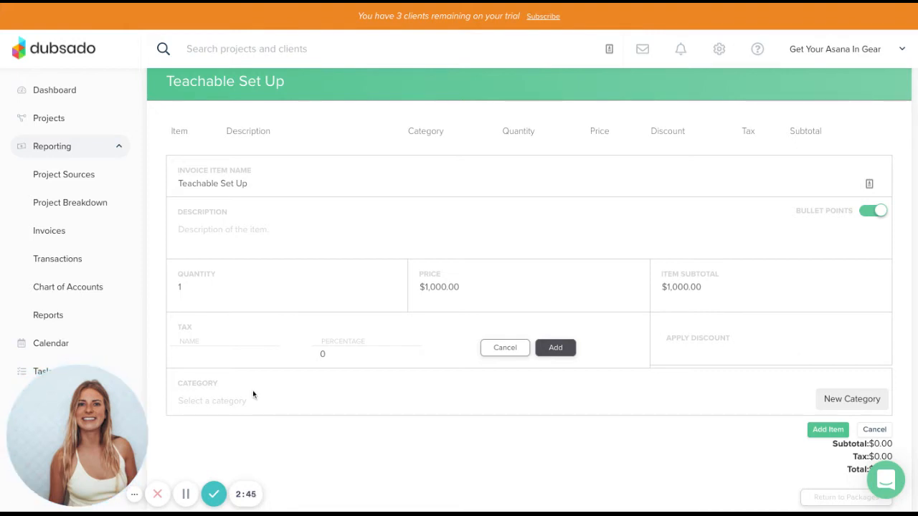
{"action": "left_click", "coordinate": [228, 406]}
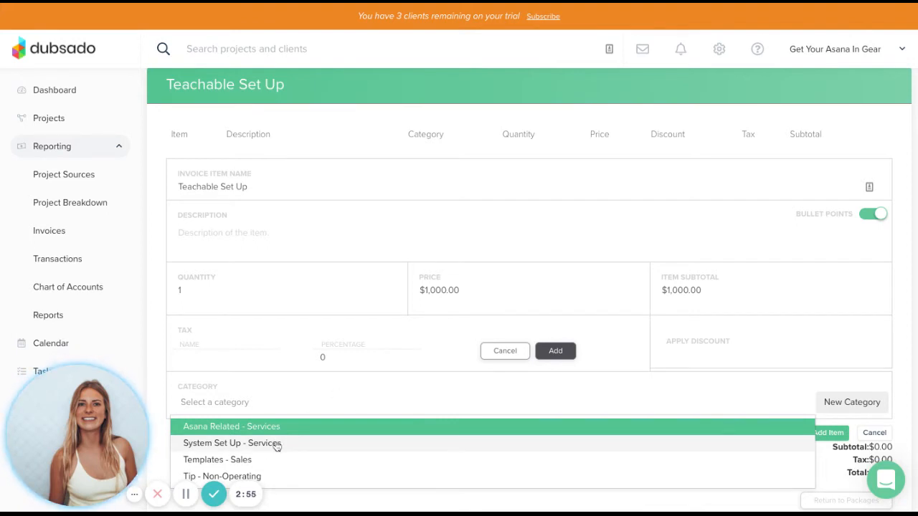
{"action": "left_click", "coordinate": [208, 449]}
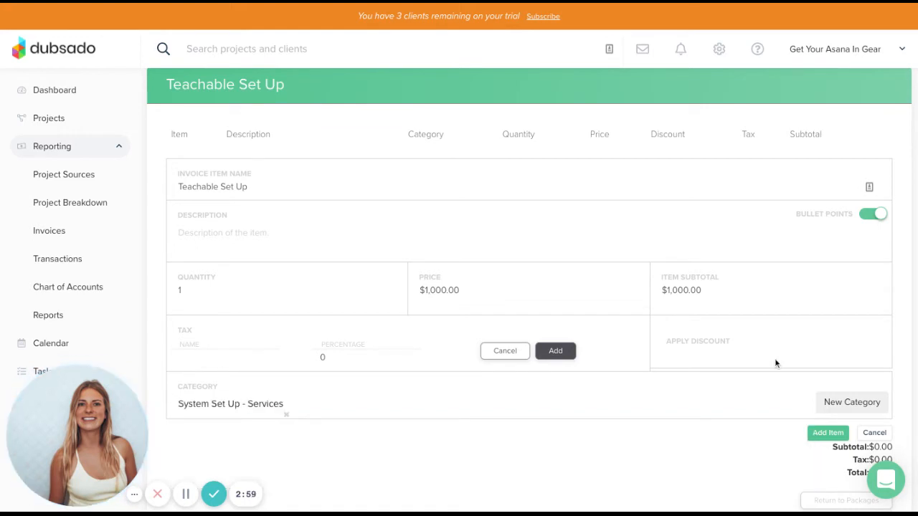
{"action": "left_click", "coordinate": [828, 432]}
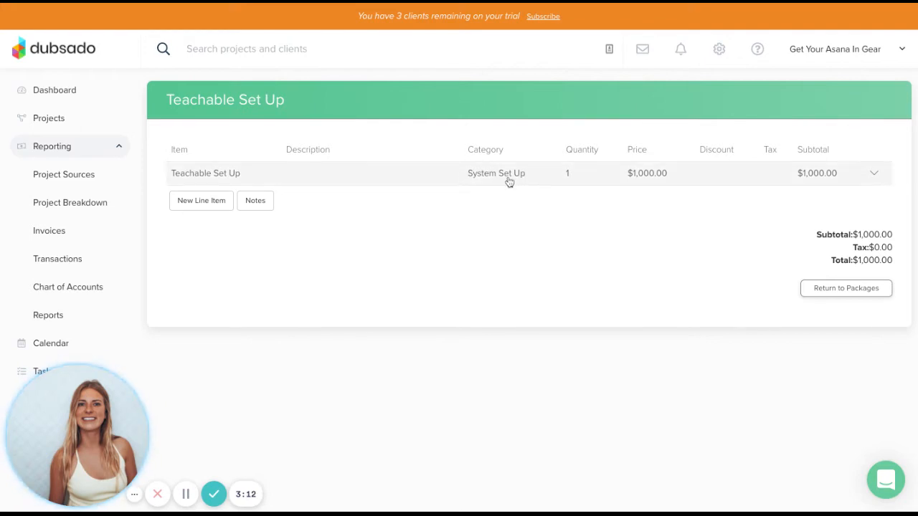
{"action": "left_click", "coordinate": [847, 294]}
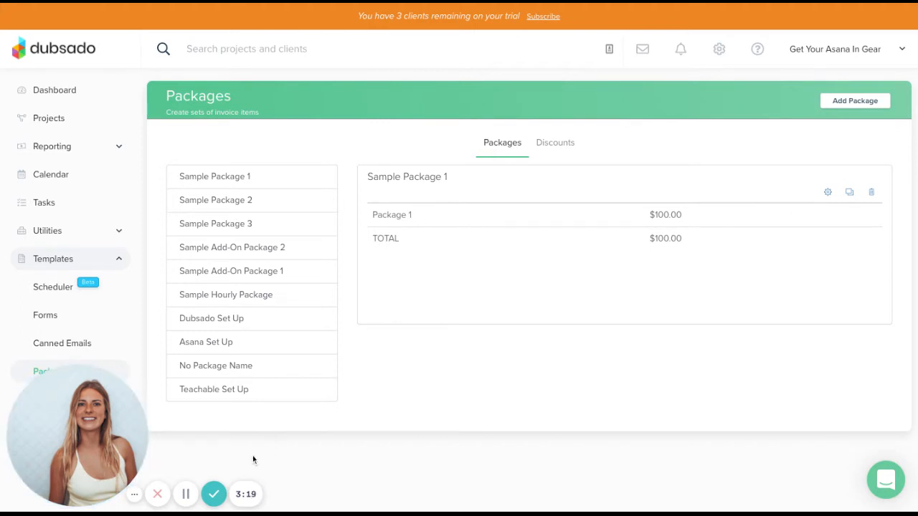
{"action": "left_click", "coordinate": [235, 371]}
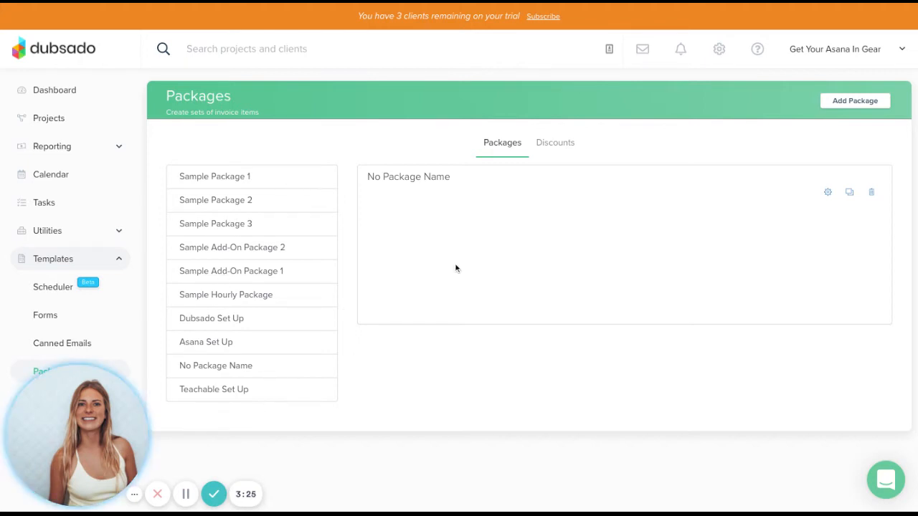
{"action": "left_click", "coordinate": [828, 194]}
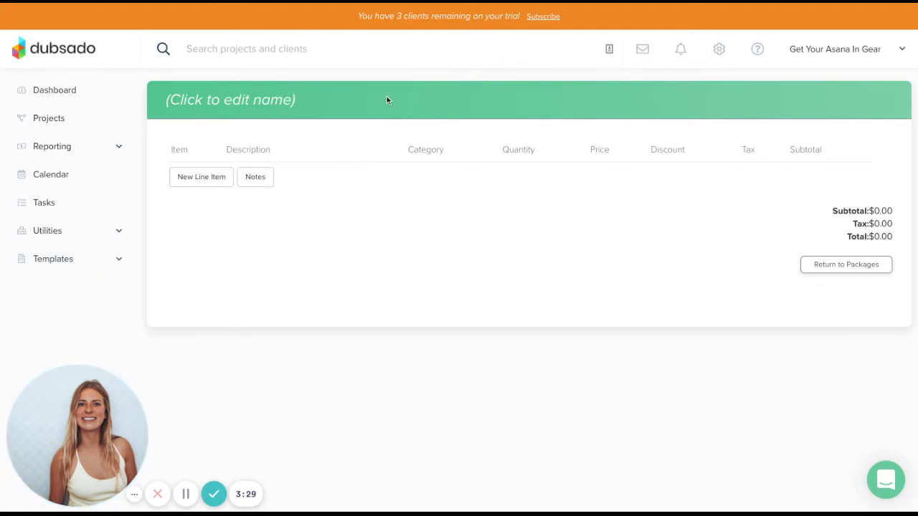
{"action": "left_click", "coordinate": [841, 265]}
- Open the unnamed package for editing and name it Kajbi
{"action": "left_click", "coordinate": [243, 361]}
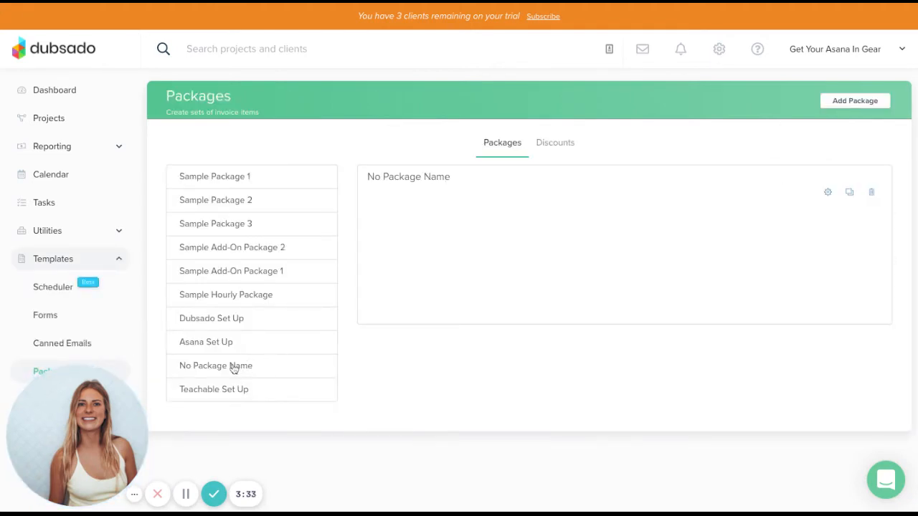
{"action": "left_click", "coordinate": [828, 193]}
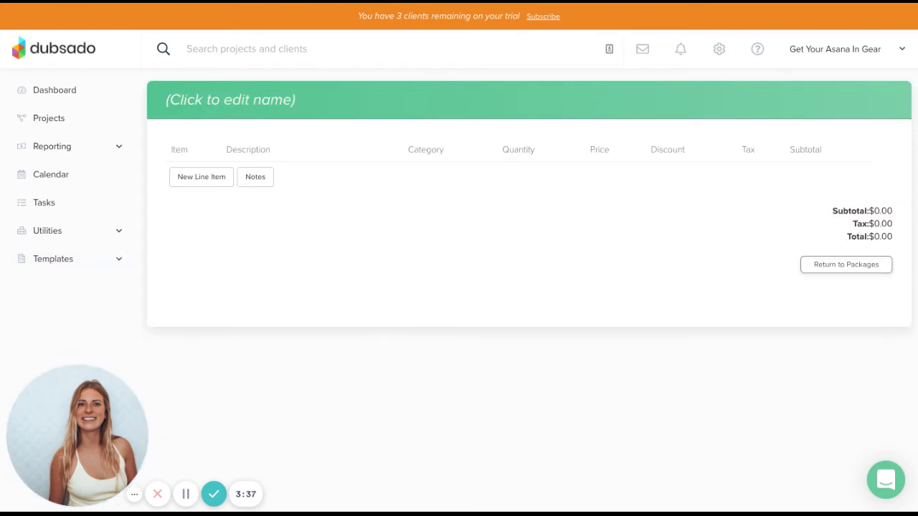
{"action": "left_click", "coordinate": [205, 100]}
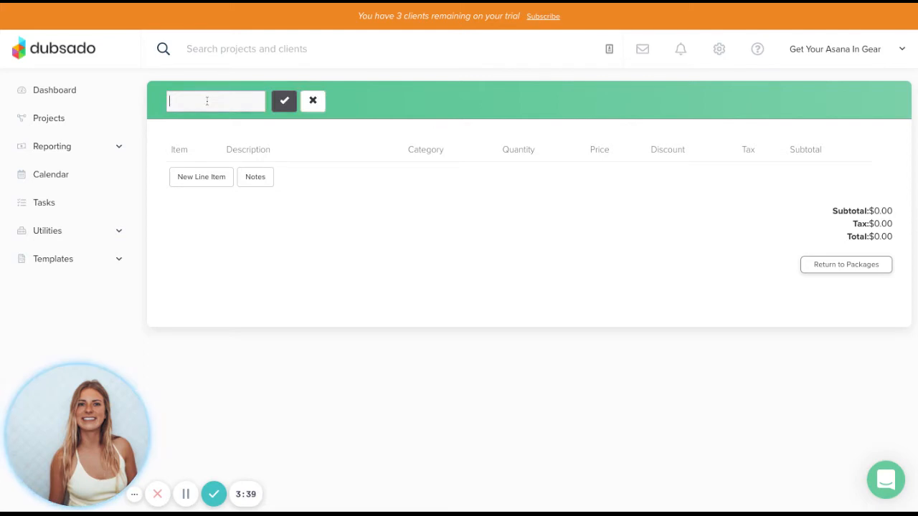
{"action": "type", "text": "Kaja"}
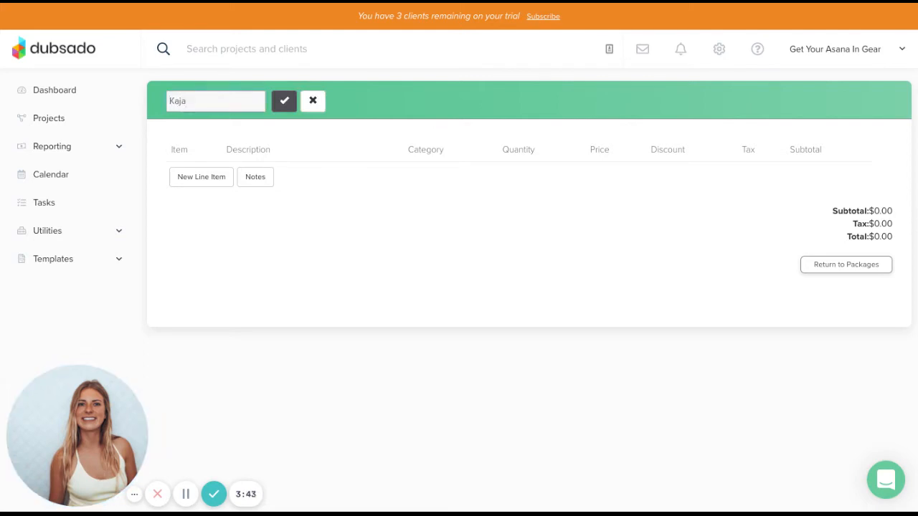
{"action": "type", "text": "bi Set Up"}
{"action": "left_click", "coordinate": [286, 107]}
{"action": "left_click", "coordinate": [260, 103]}
{"action": "left_click", "coordinate": [284, 105]}
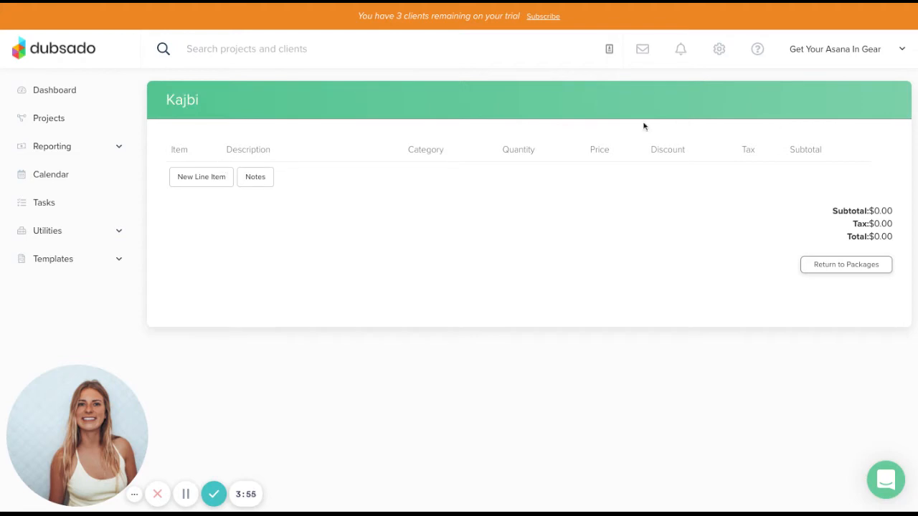
- Start a line item named Kajabi Set Up with quantity 1 and a price of 1000.00
{"action": "left_click", "coordinate": [198, 178]}
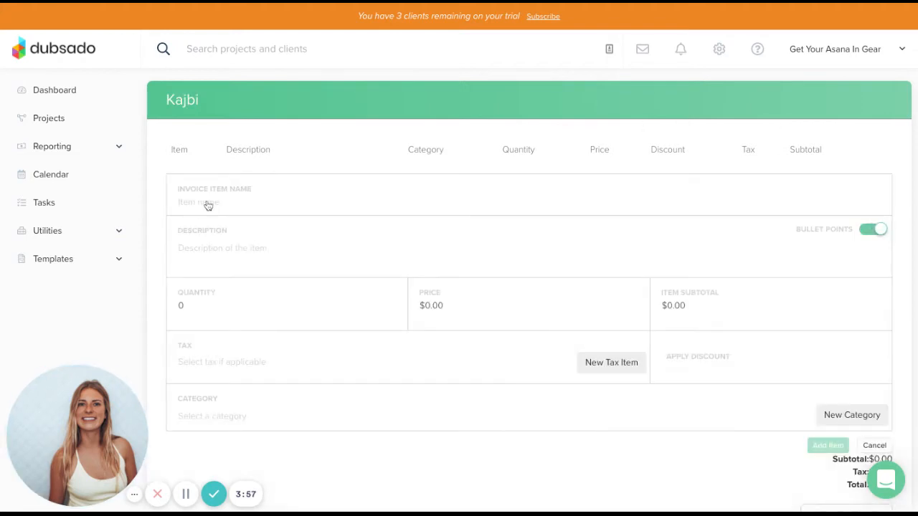
{"action": "left_click", "coordinate": [208, 204]}
{"action": "type", "text": "Kajabi"}
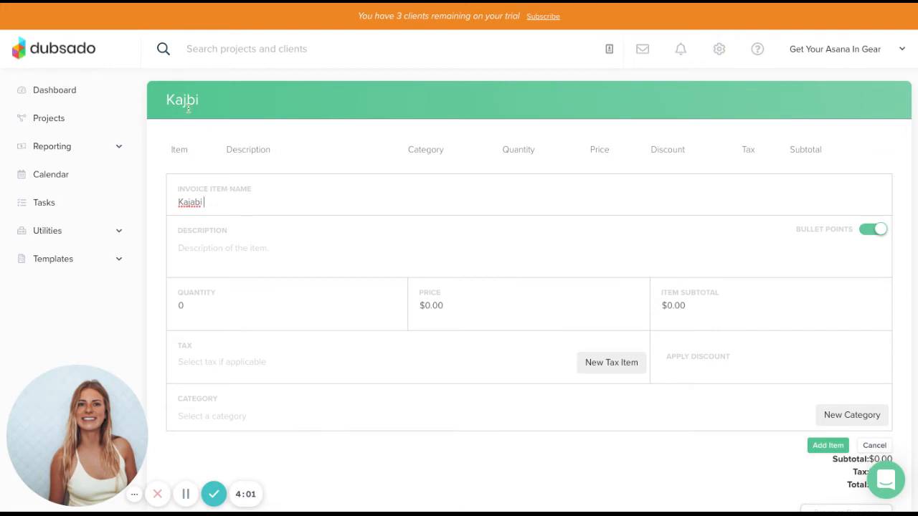
{"action": "type", "text": " Set Up"}
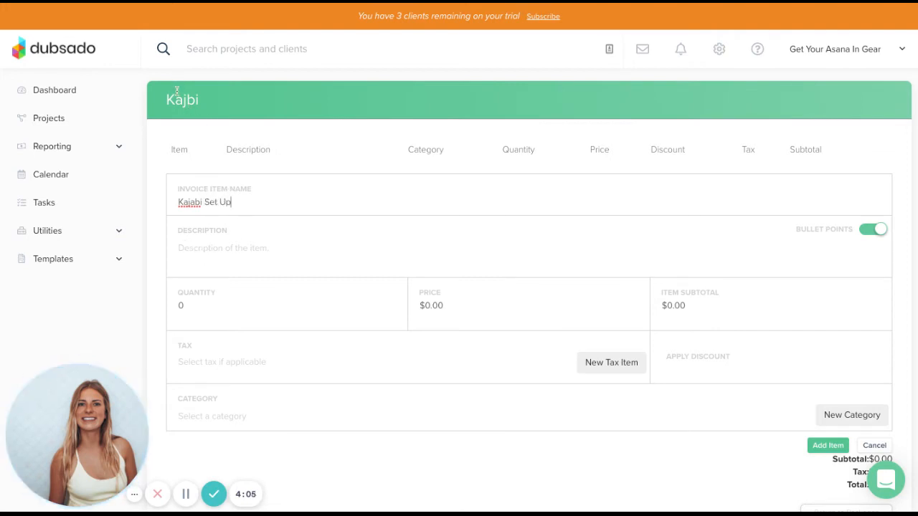
{"action": "left_click", "coordinate": [230, 307]}
{"action": "left_click", "coordinate": [391, 304]}
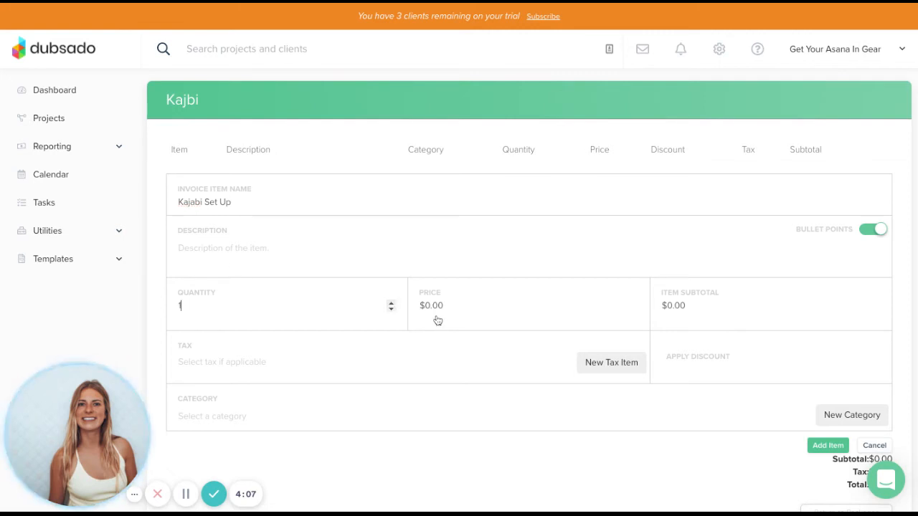
{"action": "left_click", "coordinate": [486, 312]}
{"action": "type", "text": "10"}
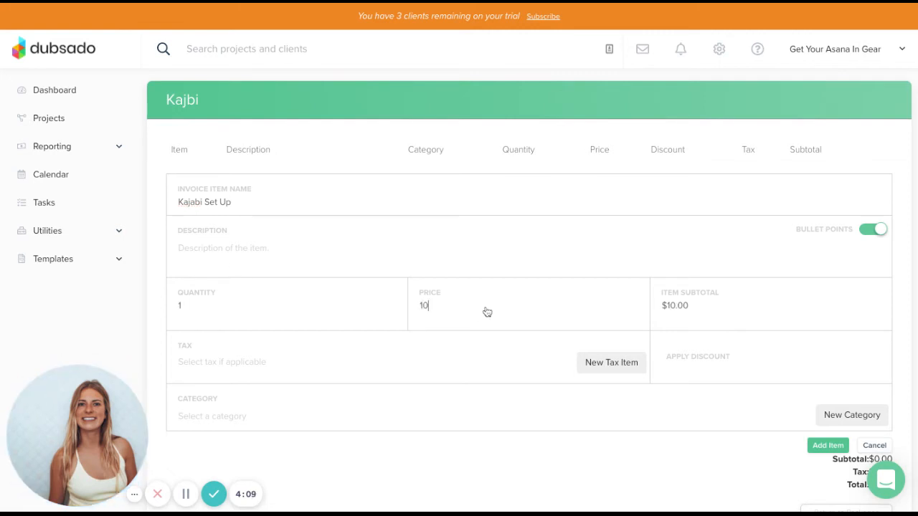
{"action": "type", "text": "00.00"}
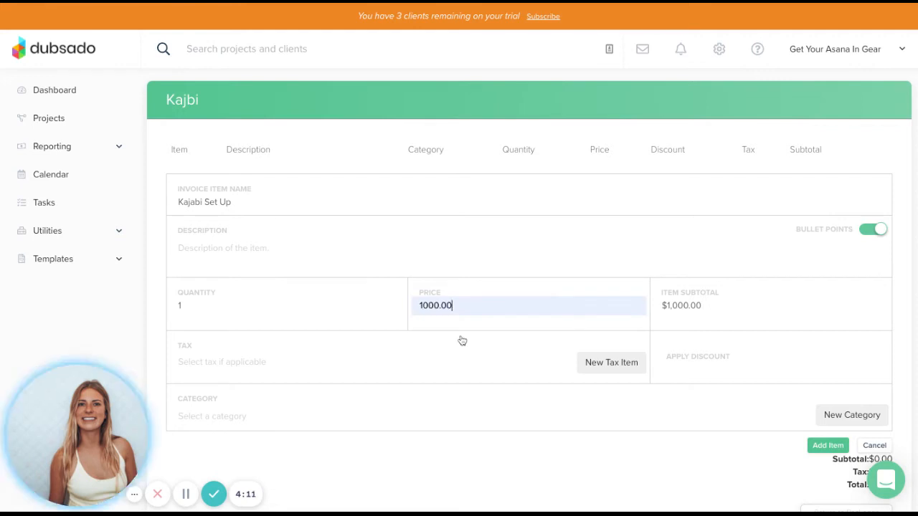
- Correct the package name to Kajabi
{"action": "left_click", "coordinate": [188, 101]}
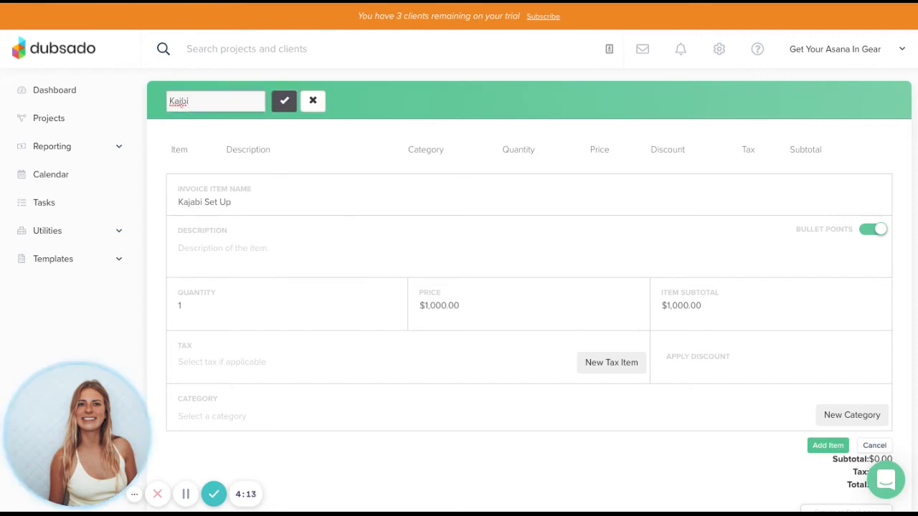
{"action": "type", "text": "a"}
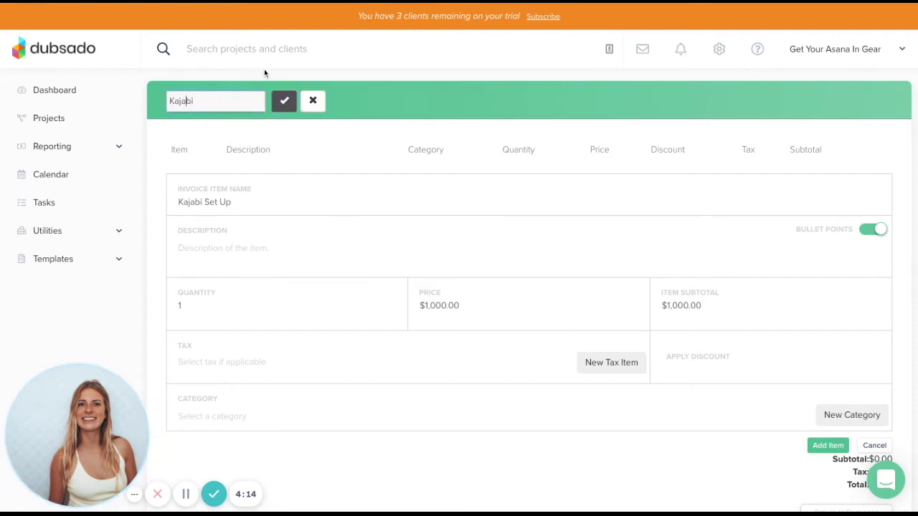
{"action": "left_click", "coordinate": [283, 101]}
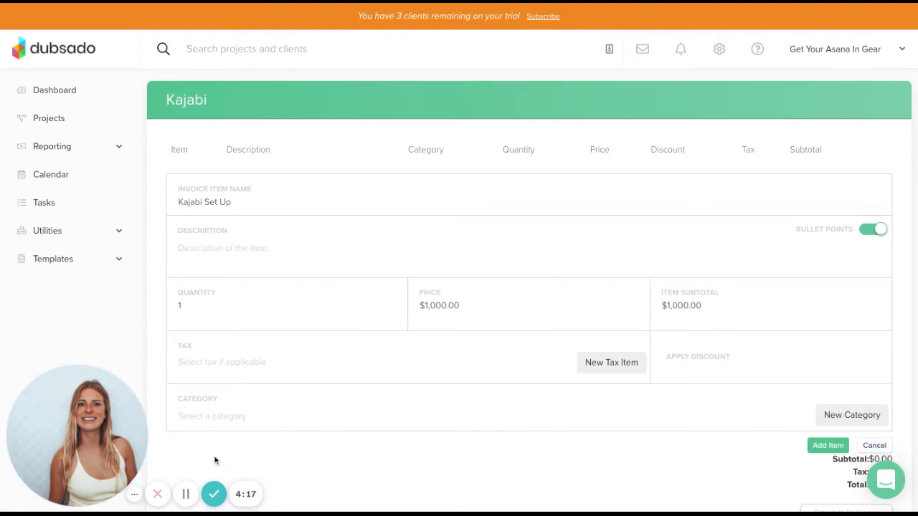
- Add the line item to the Kajabi package under a new category named Course Set Up of type Services
{"action": "scroll", "coordinate": [222, 430], "scroll_direction": "down", "scroll_amount": 1}
{"action": "left_click", "coordinate": [234, 406]}
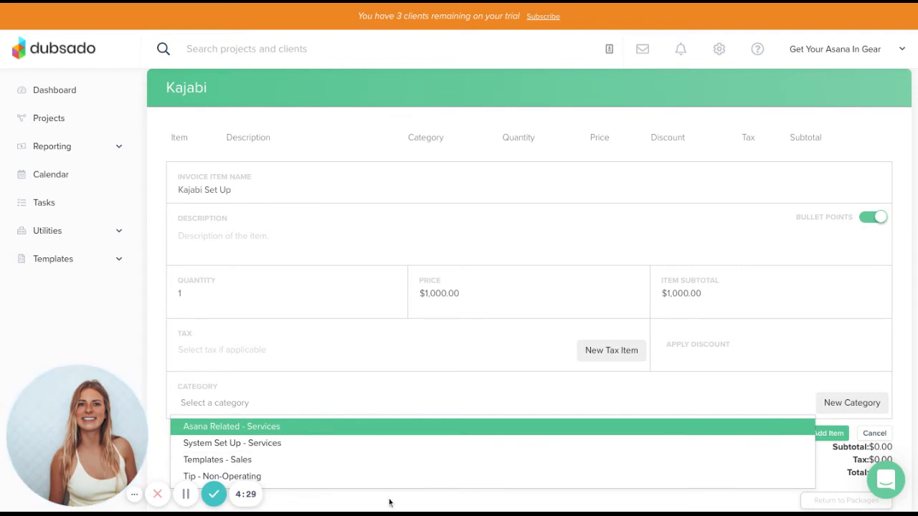
{"action": "left_click", "coordinate": [422, 506]}
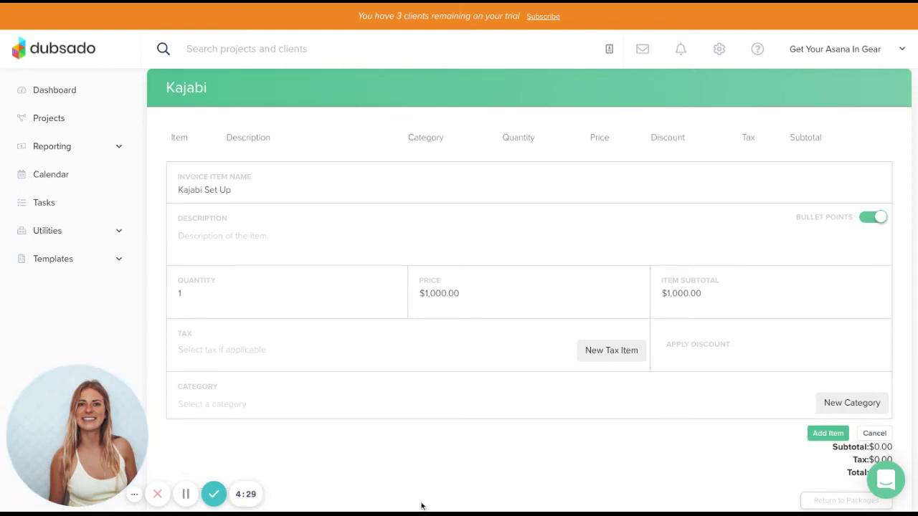
{"action": "left_click", "coordinate": [866, 403]}
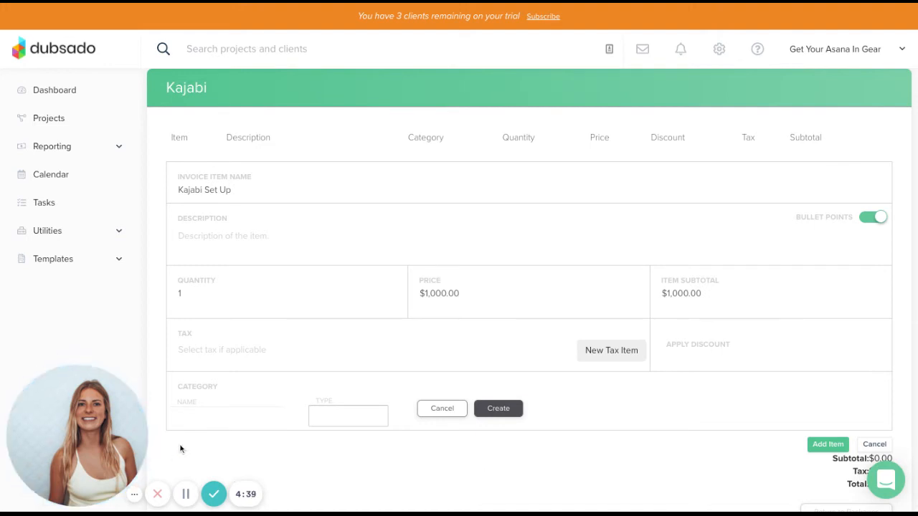
{"action": "left_click", "coordinate": [191, 416]}
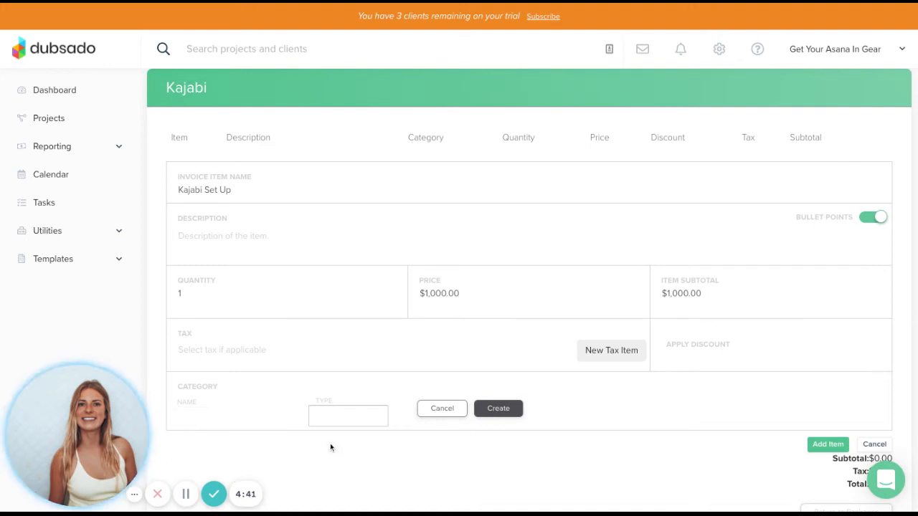
{"action": "type", "text": "Course Set Up"}
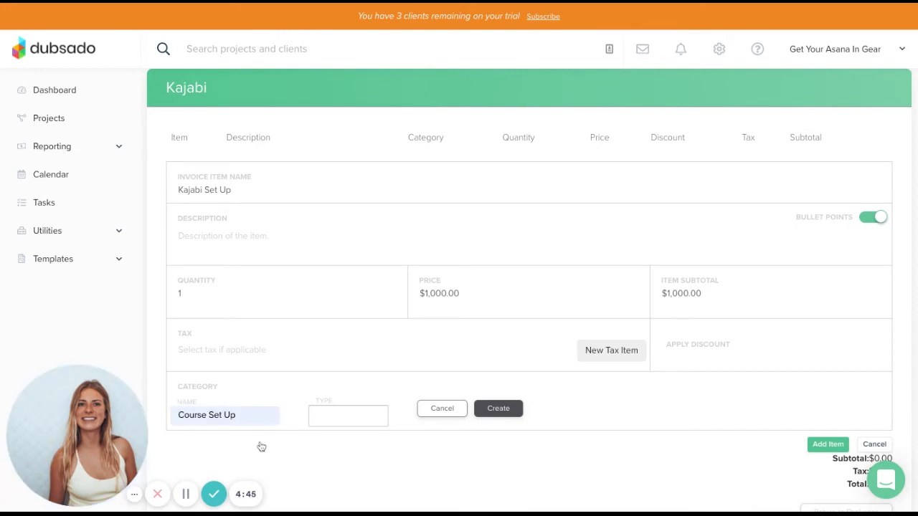
{"action": "left_click", "coordinate": [319, 421]}
{"action": "left_click", "coordinate": [345, 445]}
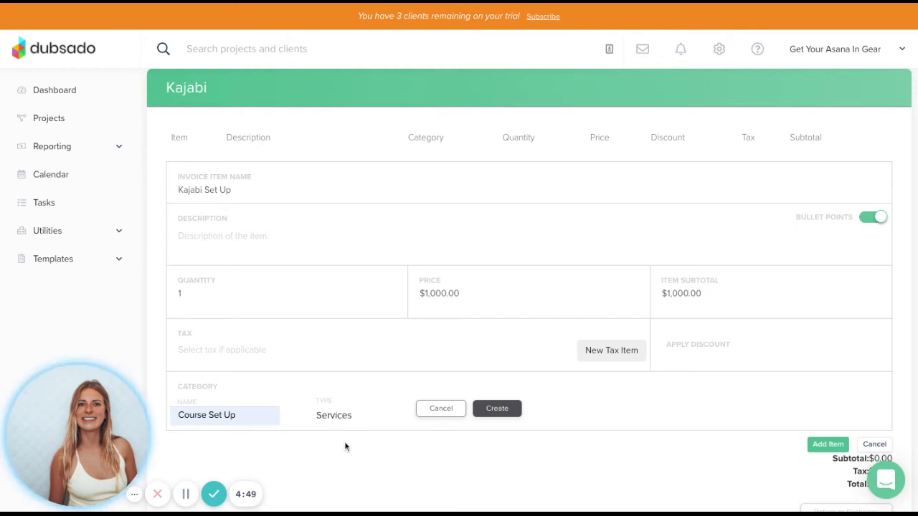
{"action": "left_click", "coordinate": [504, 409]}
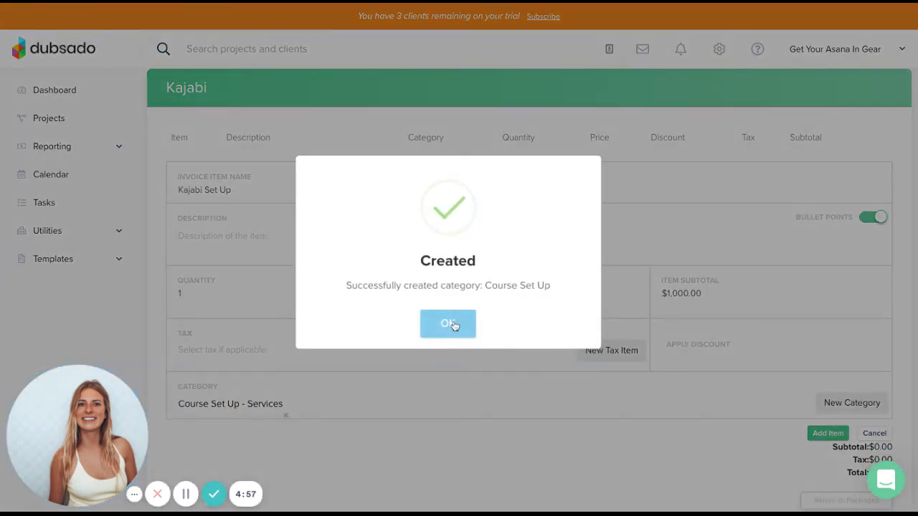
{"action": "left_click", "coordinate": [448, 325]}
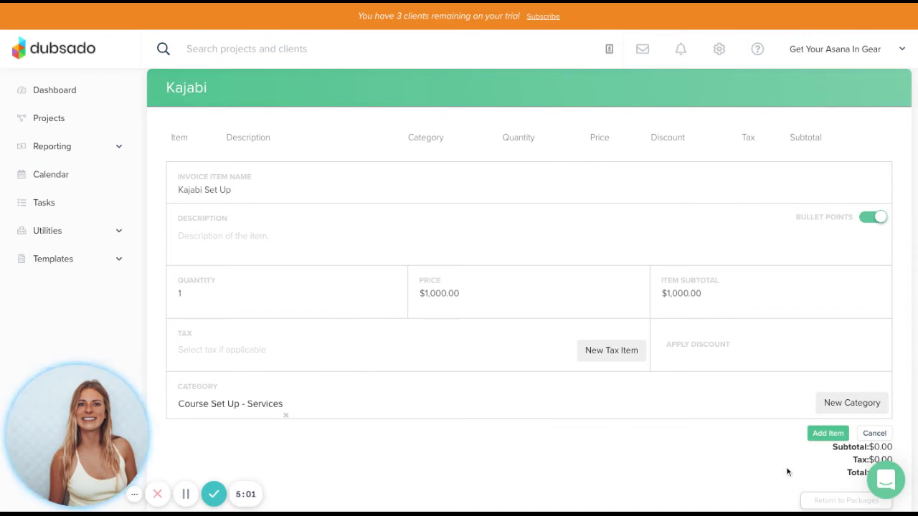
{"action": "left_click", "coordinate": [824, 439]}
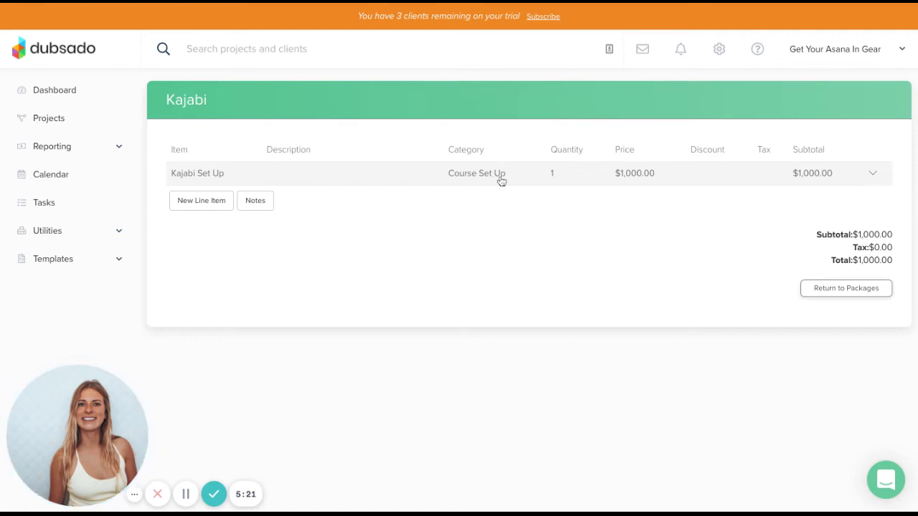
{"action": "left_click", "coordinate": [840, 290]}
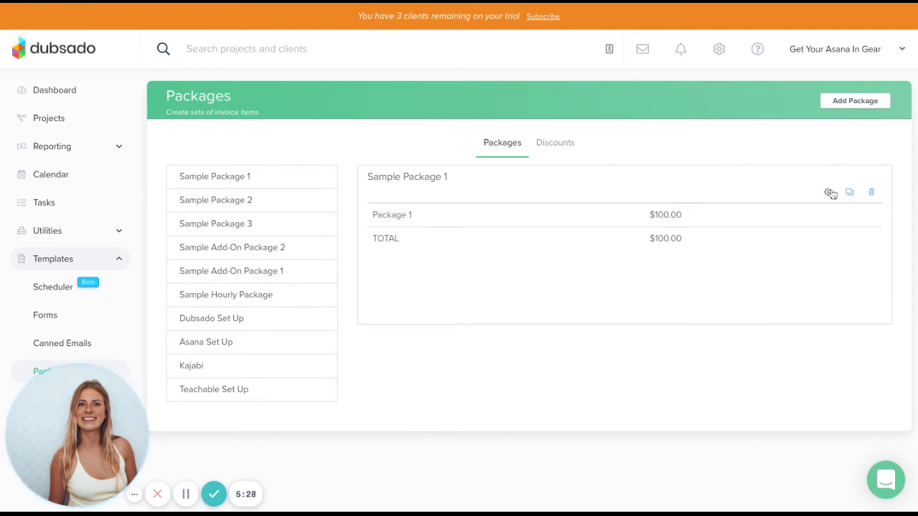
- Look at the line item details of Sample Add-On Package 1 and return to the package list
{"action": "left_click", "coordinate": [231, 277]}
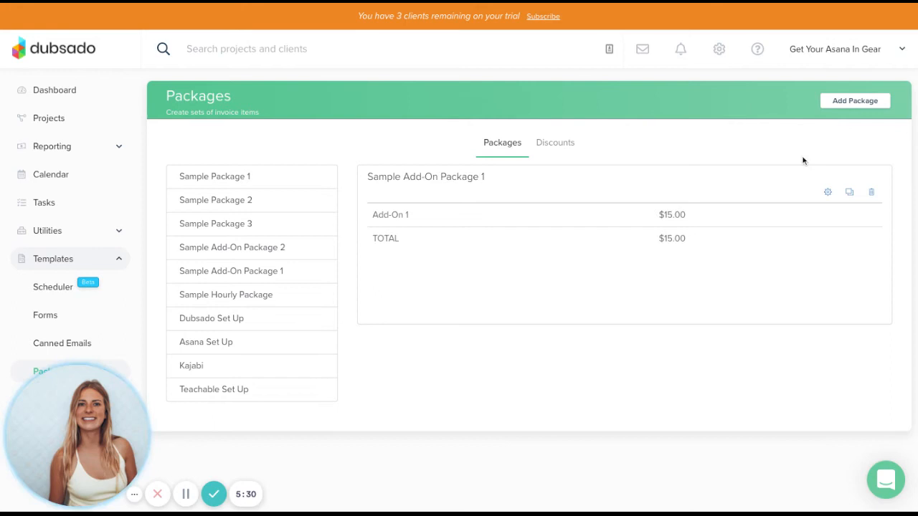
{"action": "left_click", "coordinate": [829, 192]}
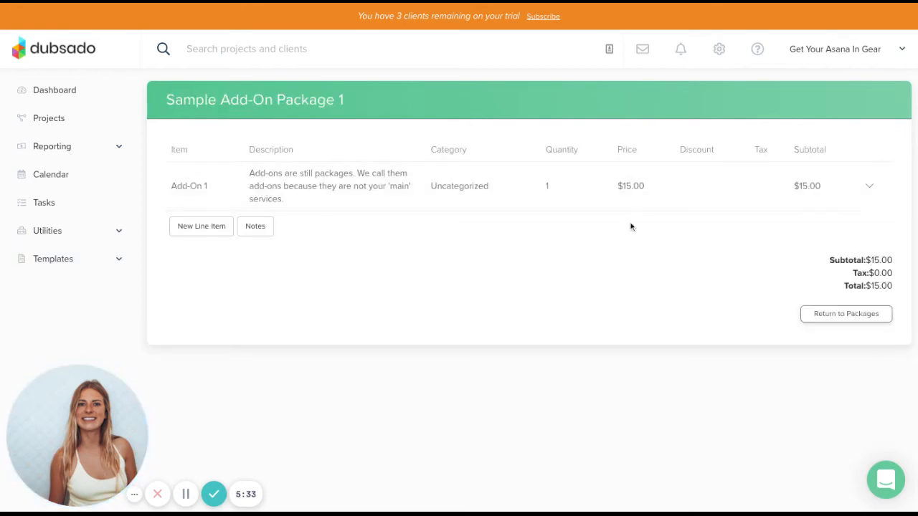
{"action": "left_click", "coordinate": [844, 319]}
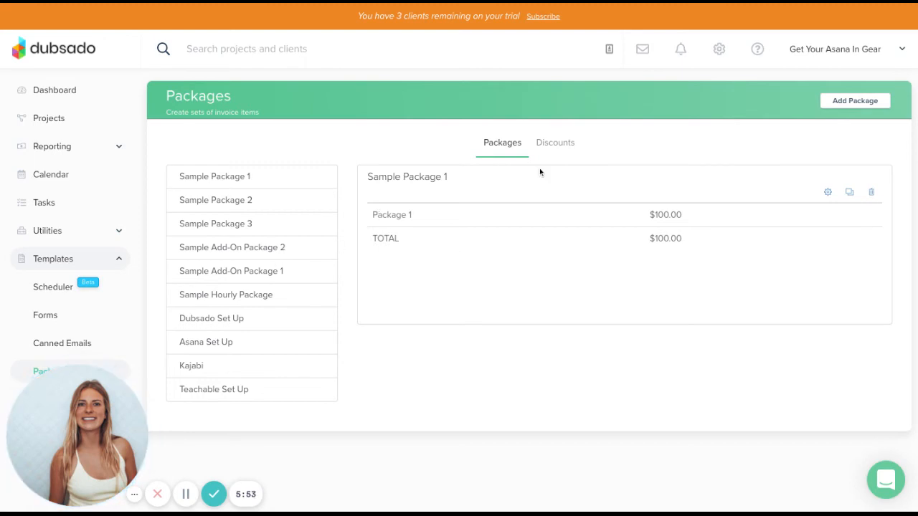
- Inspect the editable fields of the Package 1 line item in Sample Package 1 without saving changes
{"action": "left_click", "coordinate": [824, 194]}
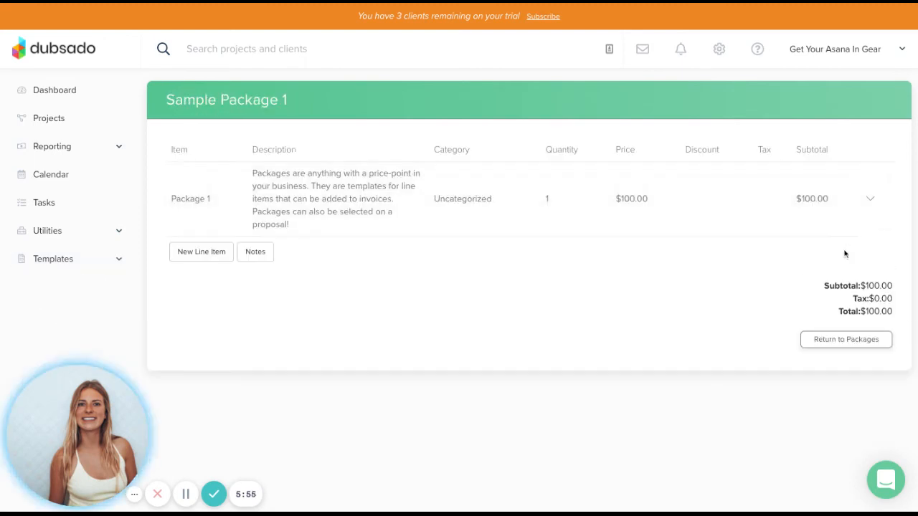
{"action": "left_click", "coordinate": [871, 201]}
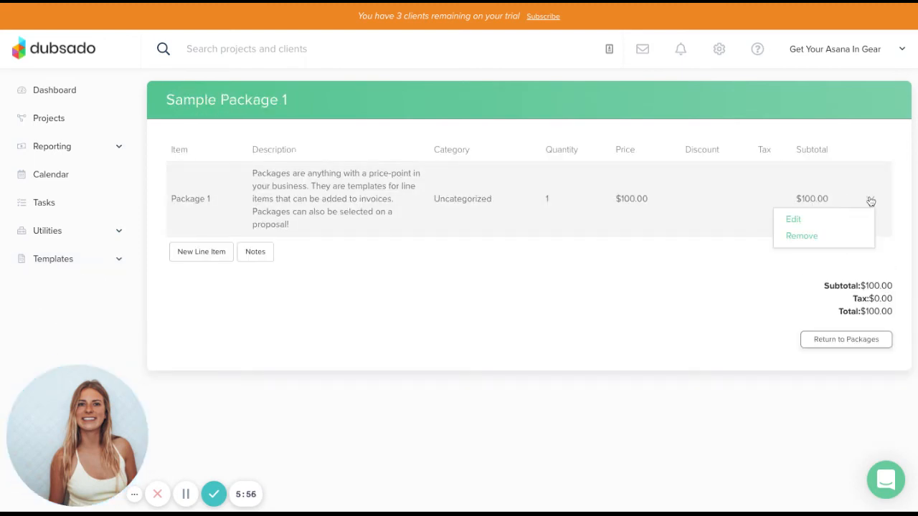
{"action": "left_click", "coordinate": [793, 219]}
{"action": "scroll", "coordinate": [788, 402], "scroll_direction": "down", "scroll_amount": 2}
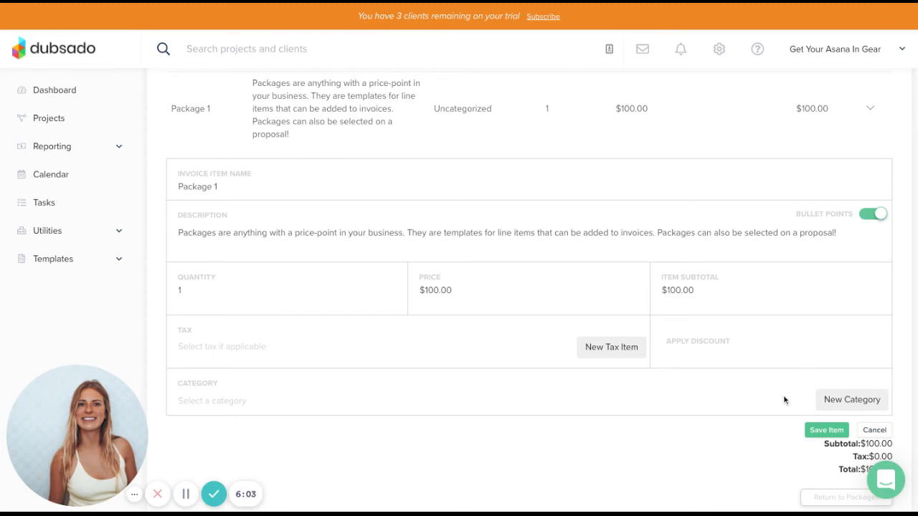
{"action": "left_click", "coordinate": [881, 433]}
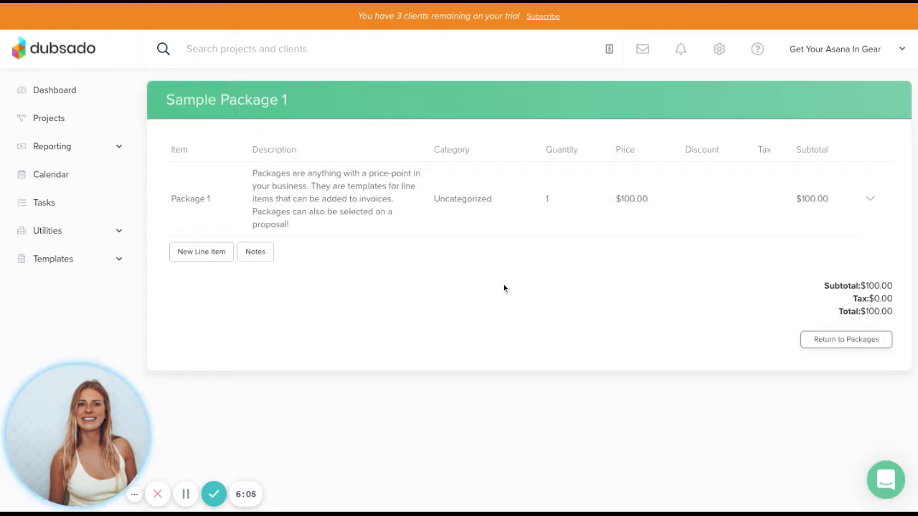
- Open the Sample Job Name project and add a new invoice to it
{"action": "left_click", "coordinate": [92, 121]}
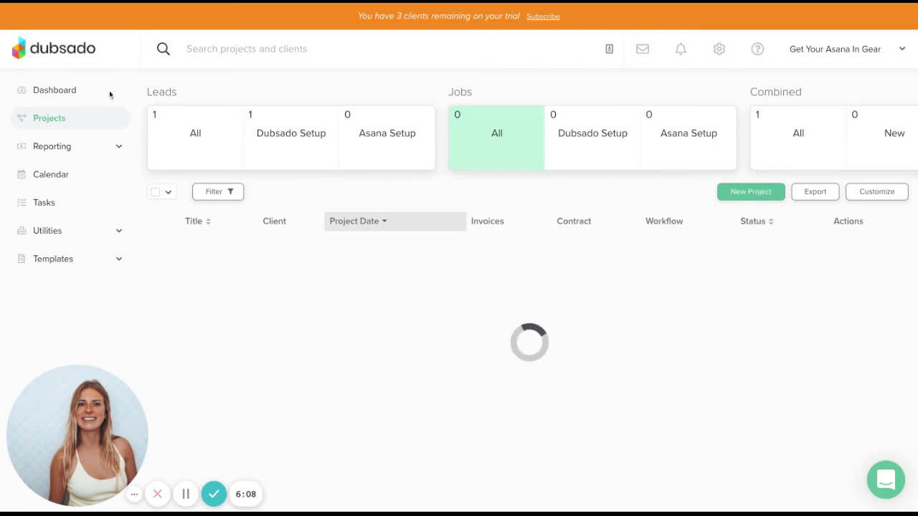
{"action": "left_click", "coordinate": [205, 149]}
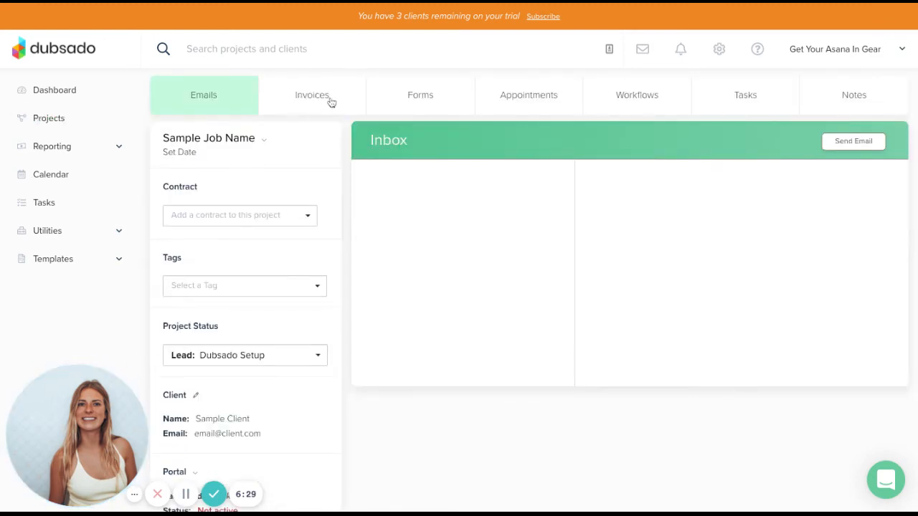
{"action": "left_click", "coordinate": [297, 98]}
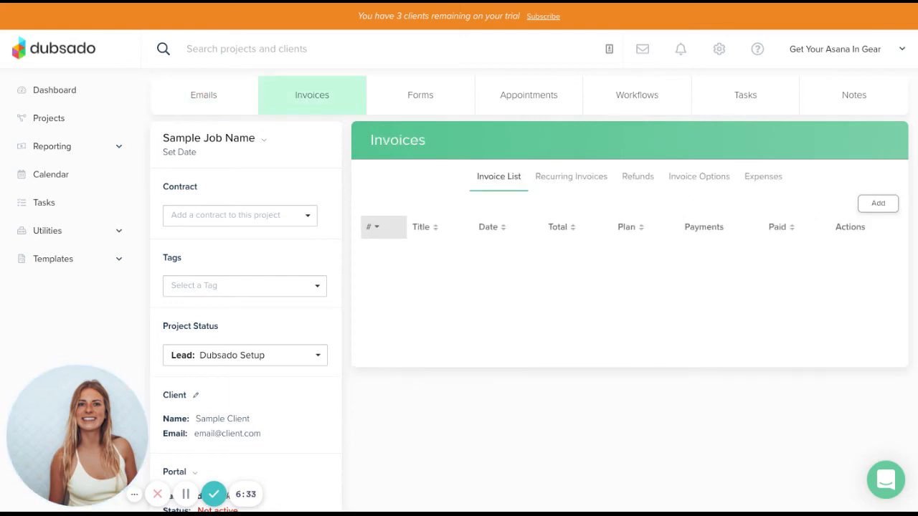
{"action": "left_click", "coordinate": [877, 203]}
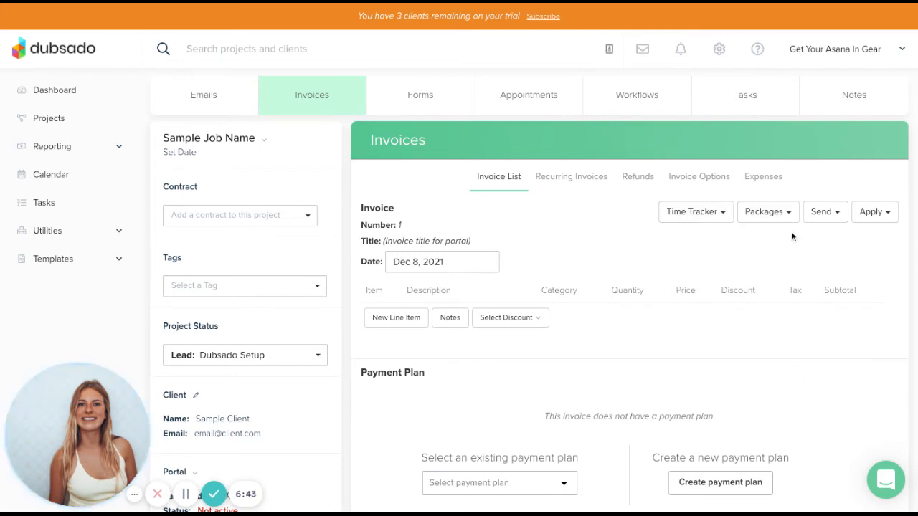
- Insert the Dubsado Set Up and Sample Package 3 packages into the invoice
{"action": "left_click", "coordinate": [789, 213]}
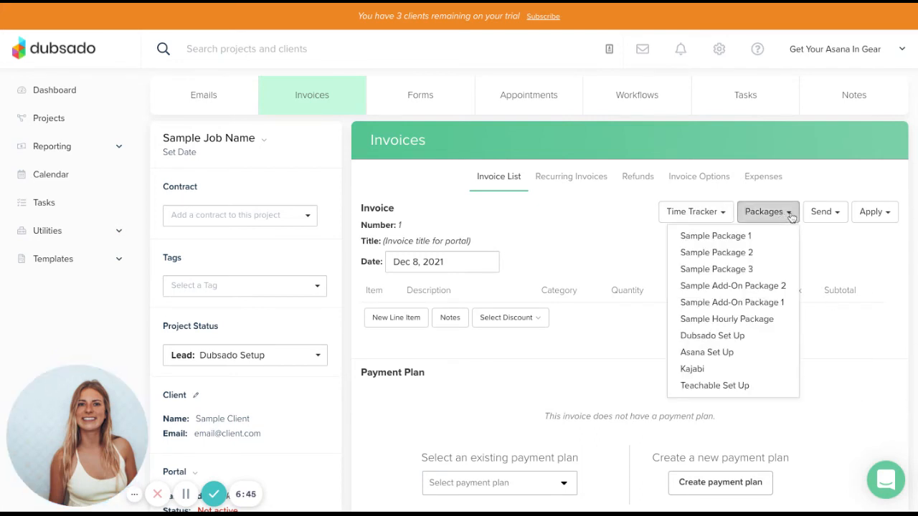
{"action": "left_click", "coordinate": [766, 336]}
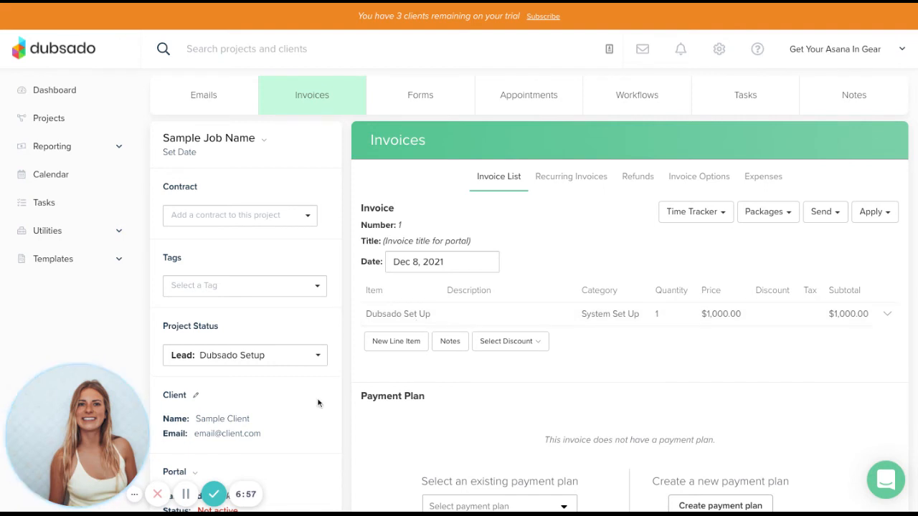
{"action": "left_click", "coordinate": [769, 213]}
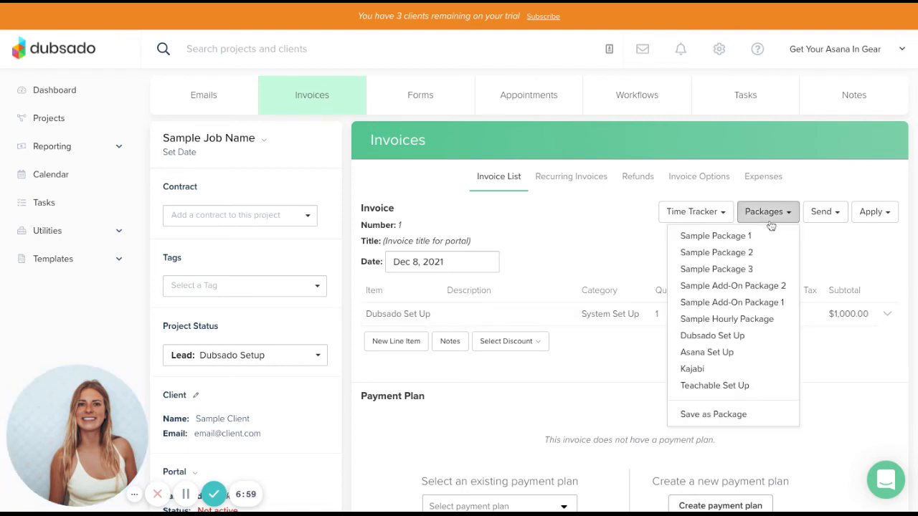
{"action": "left_click", "coordinate": [765, 268]}
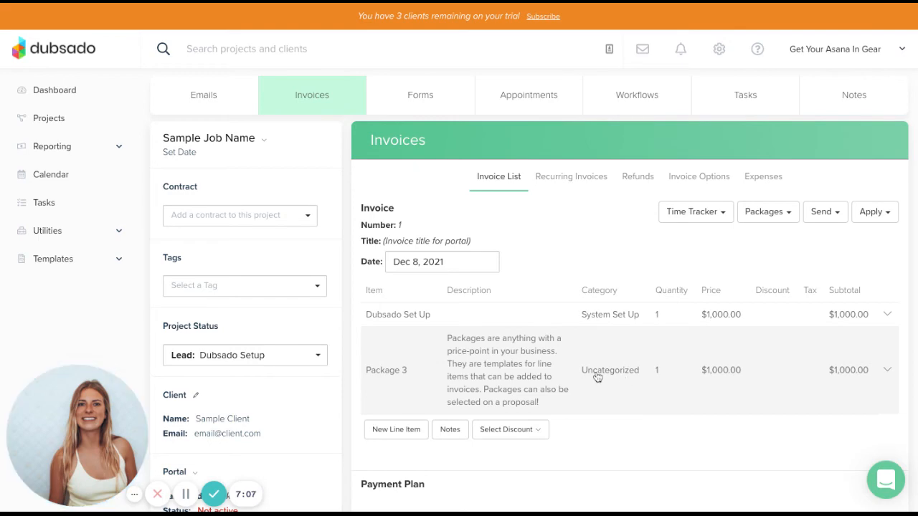
- Assign the category Templates - Sales to the Package 3 line item on the invoice and save the item
{"action": "left_click", "coordinate": [887, 370]}
{"action": "left_click", "coordinate": [836, 389]}
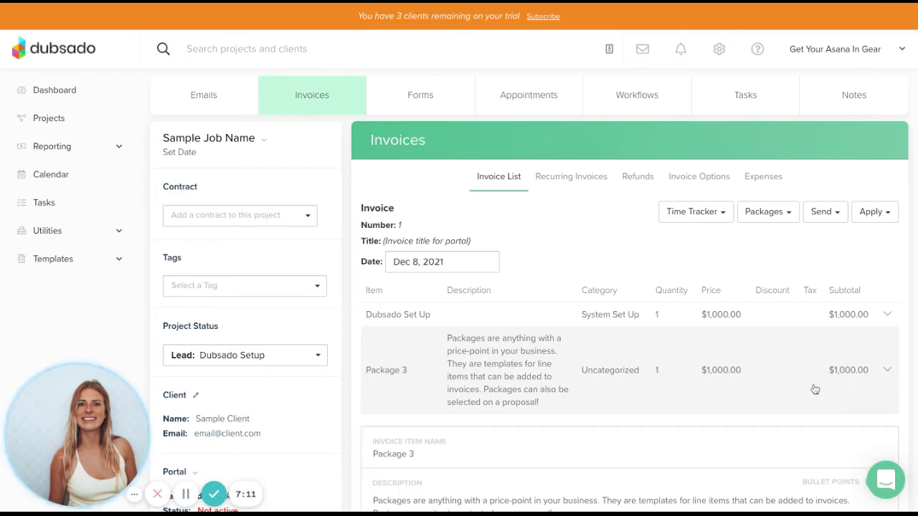
{"action": "scroll", "coordinate": [588, 233], "scroll_direction": "up", "scroll_amount": 3}
{"action": "scroll", "coordinate": [633, 357], "scroll_direction": "down", "scroll_amount": 1}
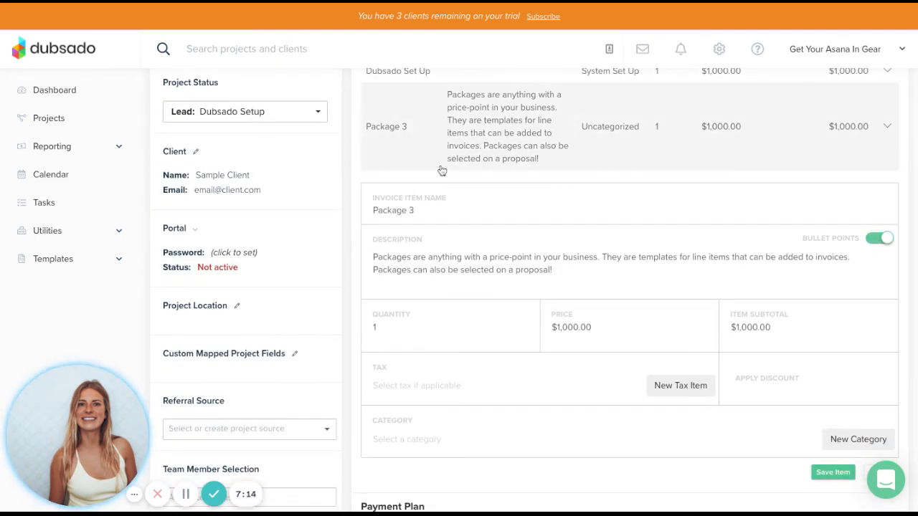
{"action": "left_click", "coordinate": [435, 441]}
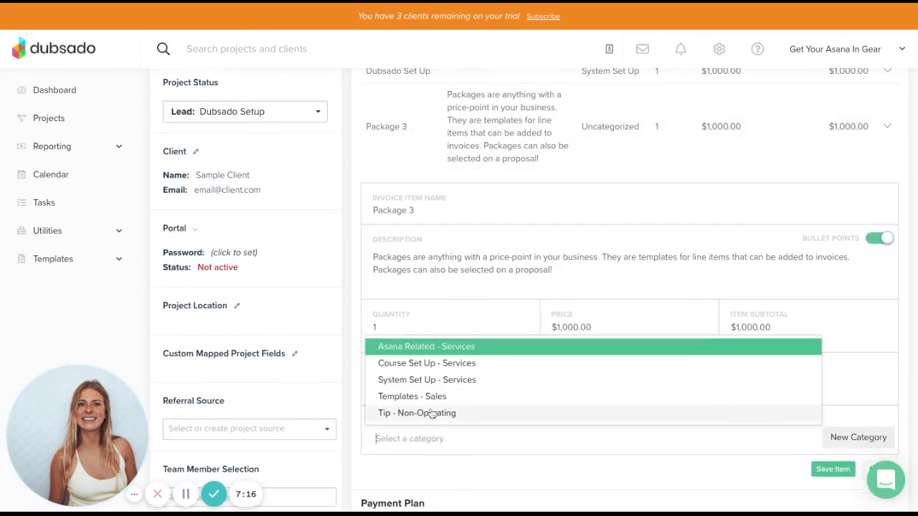
{"action": "left_click", "coordinate": [470, 402]}
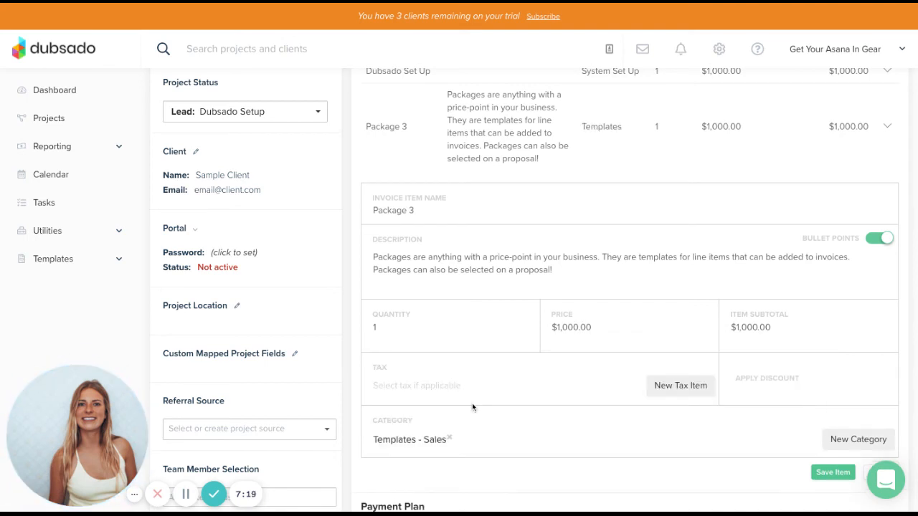
{"action": "left_click", "coordinate": [832, 474]}
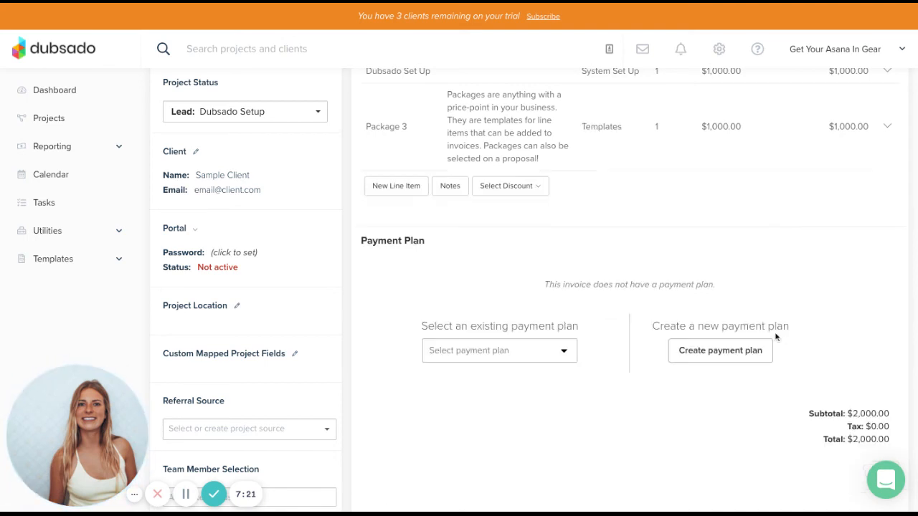
{"action": "scroll", "coordinate": [717, 215], "scroll_direction": "up", "scroll_amount": 2}
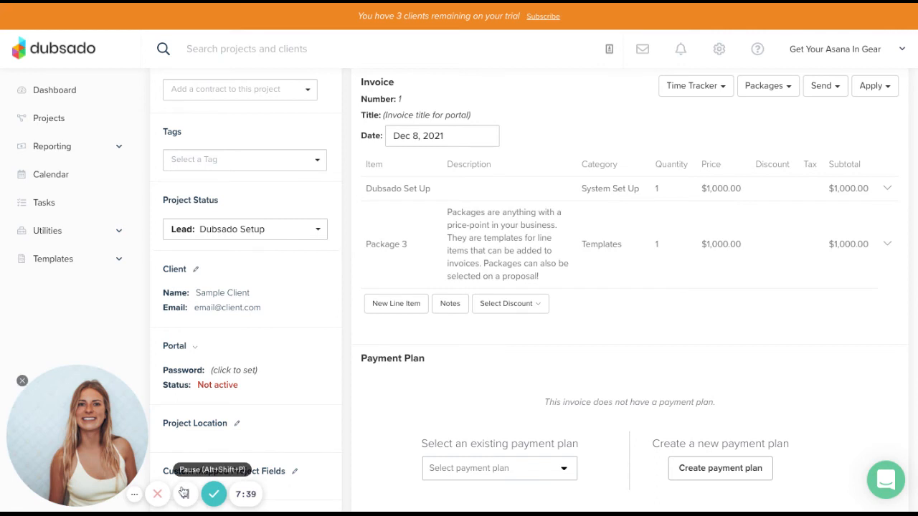
{"action": "scroll", "coordinate": [186, 497], "scroll_direction": "up", "scroll_amount": 2}
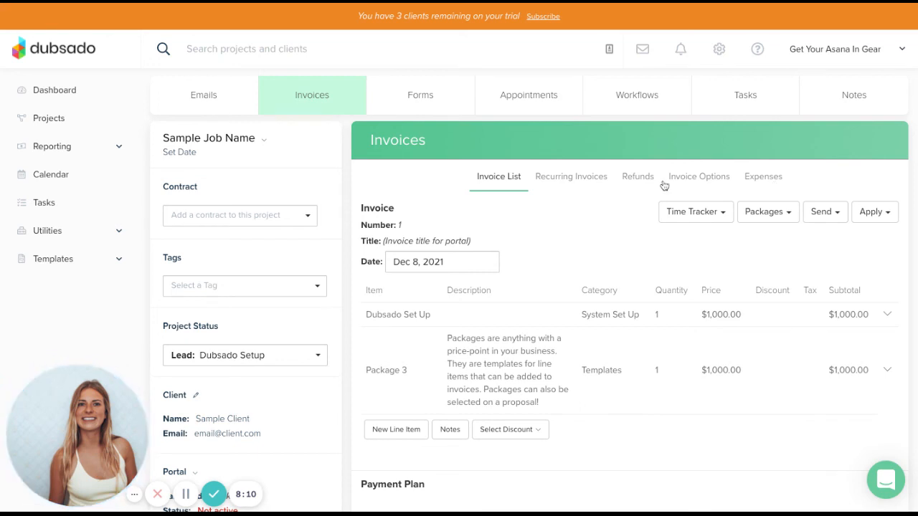
- Delete the existing Dubsado 1 month fee expense from the project's expenses and confirm the removal
{"action": "left_click", "coordinate": [765, 180]}
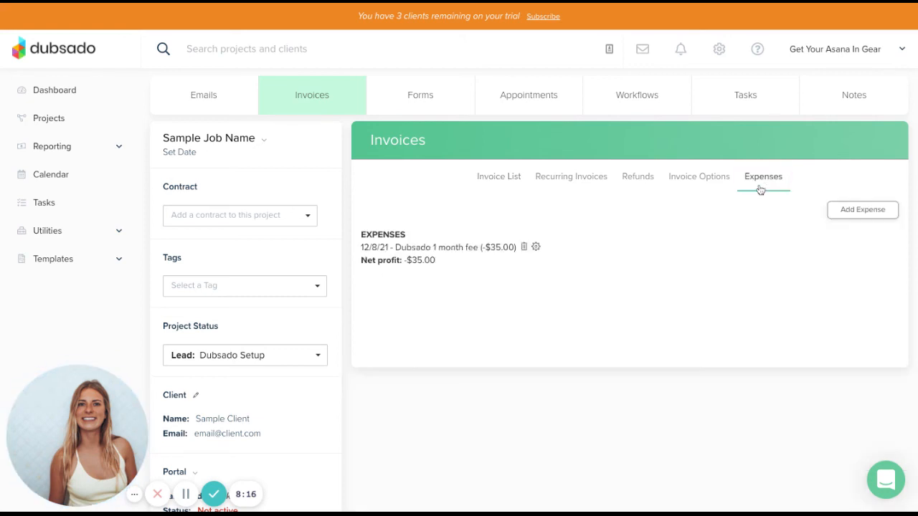
{"action": "left_click", "coordinate": [523, 247]}
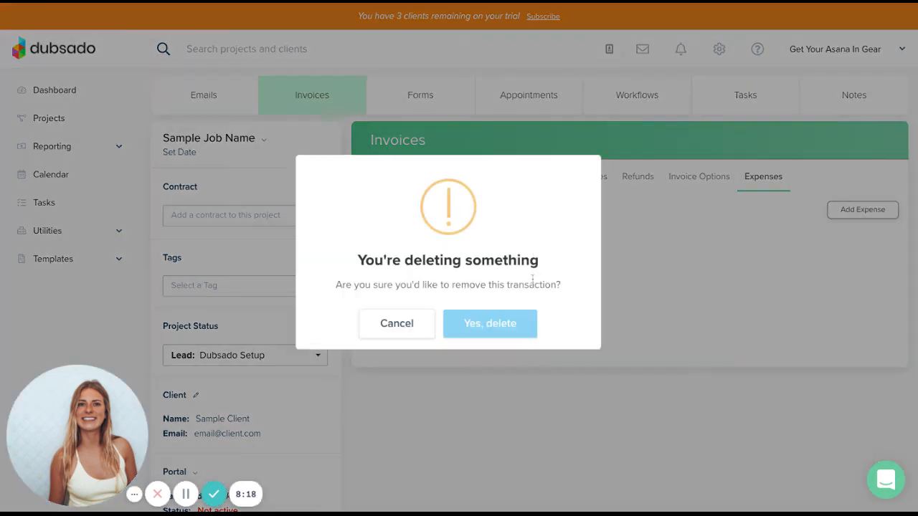
{"action": "left_click", "coordinate": [485, 326]}
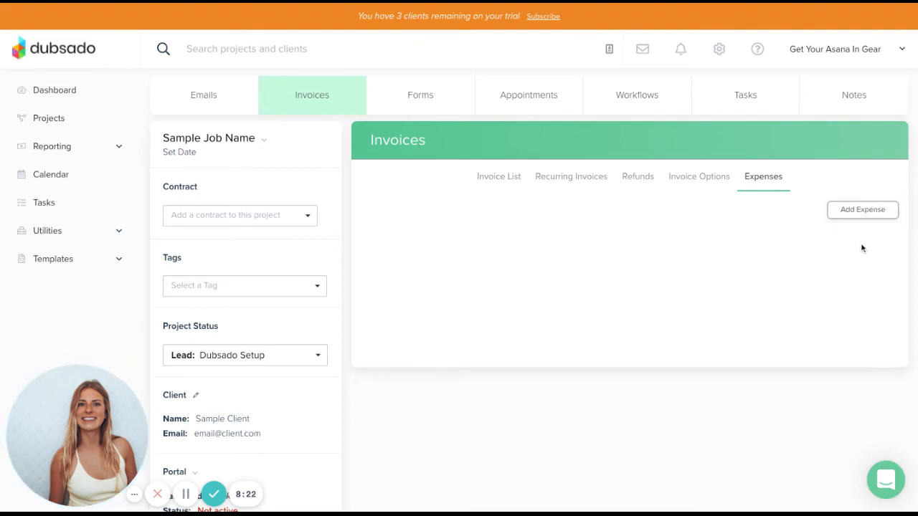
- Fill in a new project expense with amount $35.00, method Credit, description "Dubsado 1st fee" and category Dubsado - Operating
{"action": "left_click", "coordinate": [861, 213]}
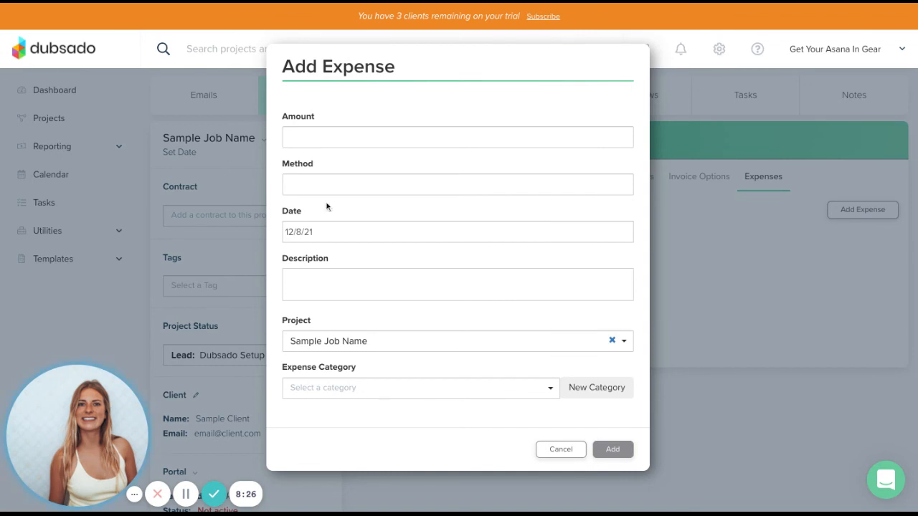
{"action": "left_click", "coordinate": [404, 137]}
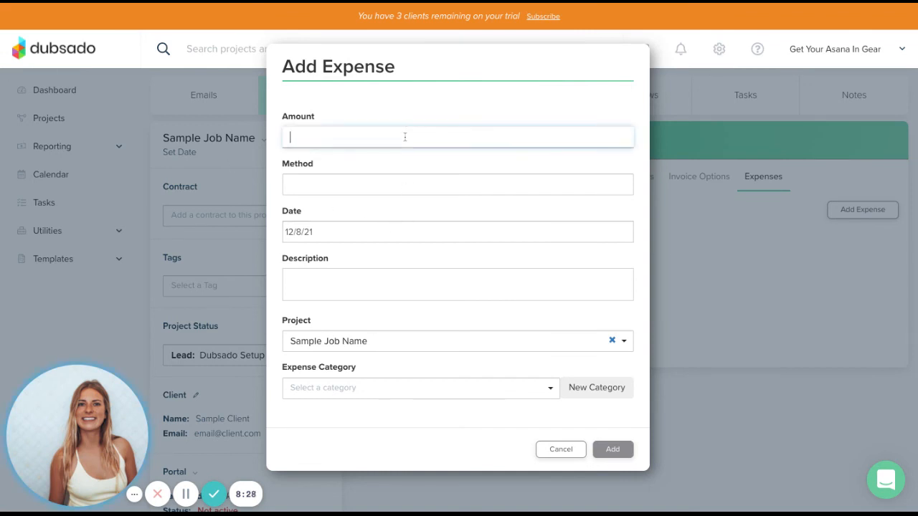
{"action": "type", "text": "35.00"}
{"action": "left_click", "coordinate": [340, 188]}
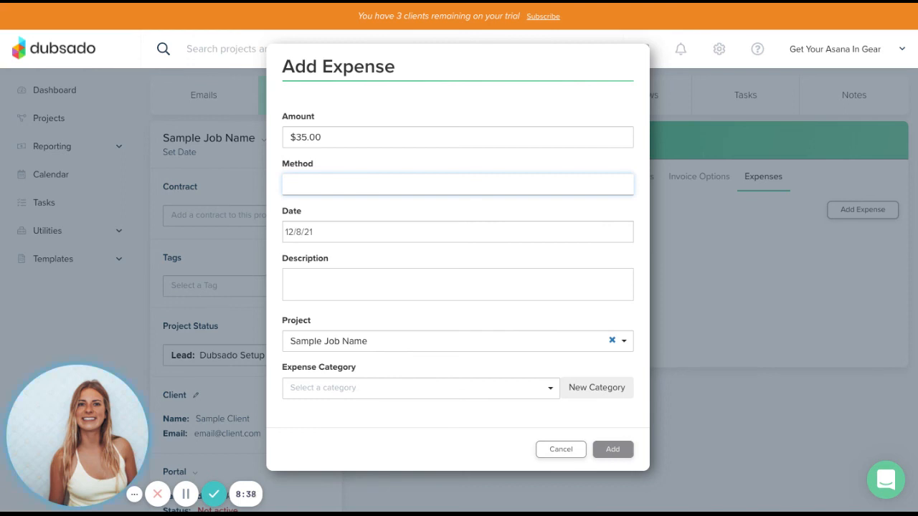
{"action": "type", "text": "Credit"}
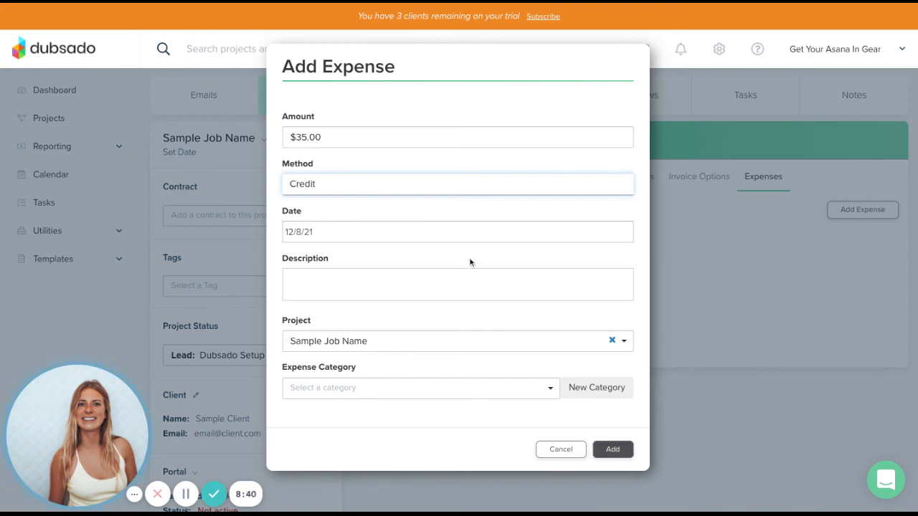
{"action": "left_click", "coordinate": [389, 297]}
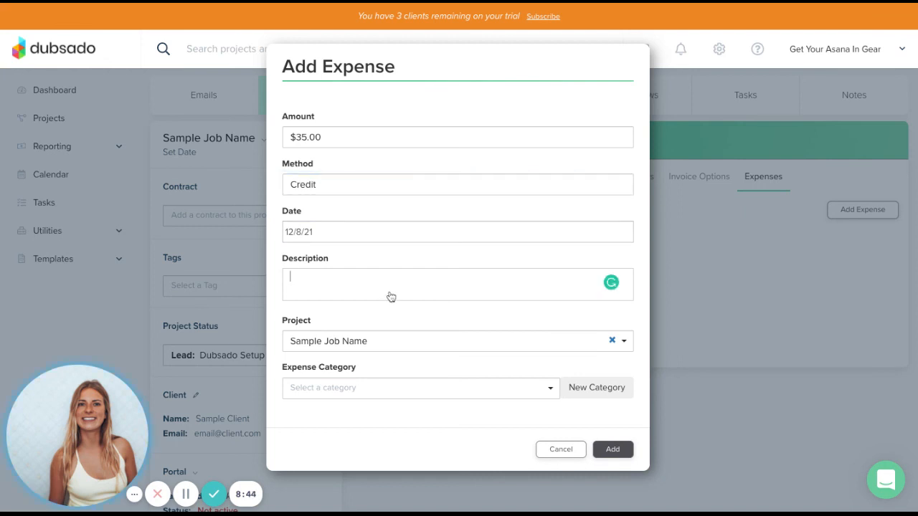
{"action": "type", "text": "Dubsado 1st fee"}
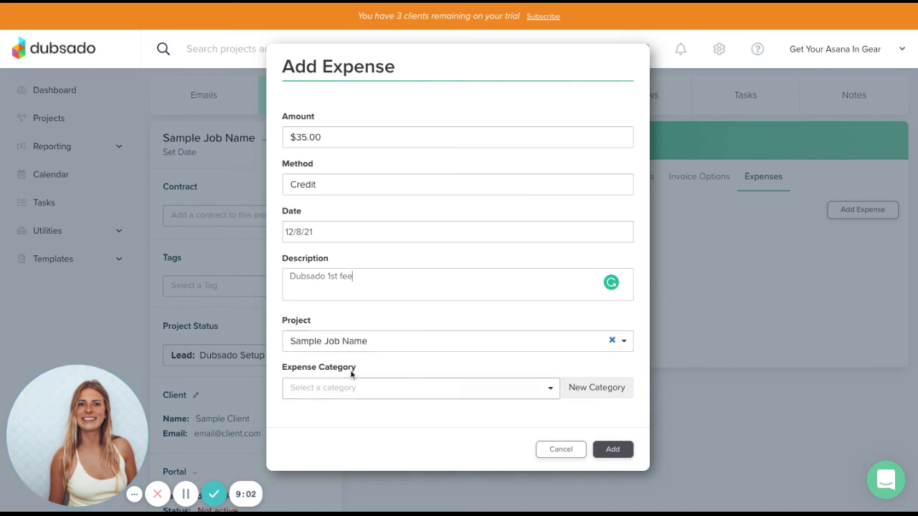
{"action": "left_click", "coordinate": [540, 391]}
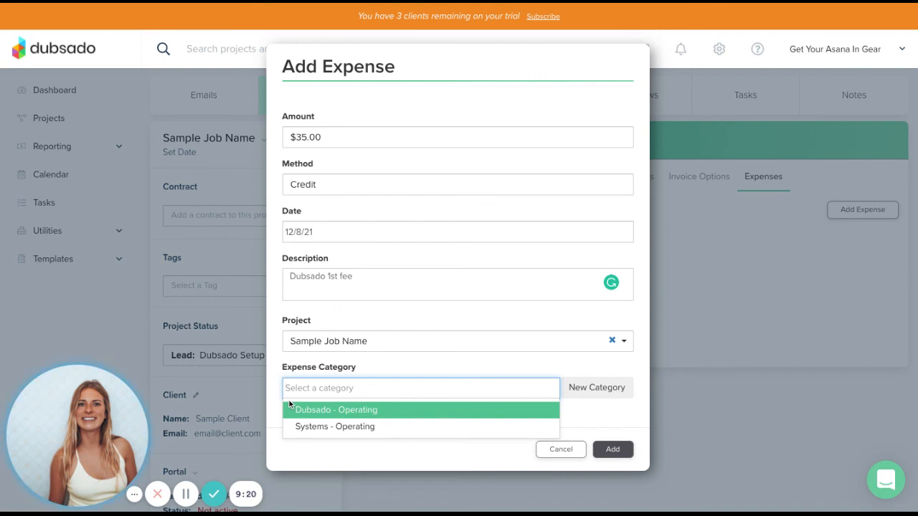
{"action": "left_click", "coordinate": [349, 412]}
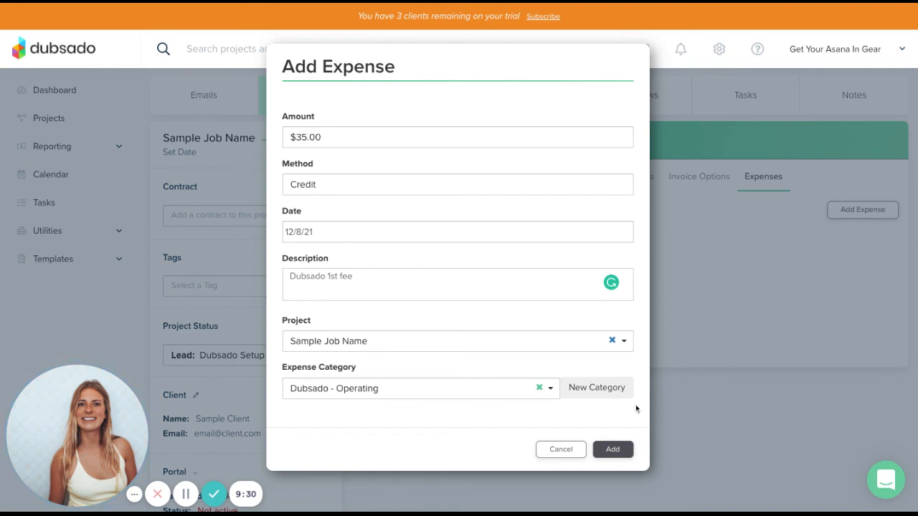
{"action": "left_click", "coordinate": [599, 391]}
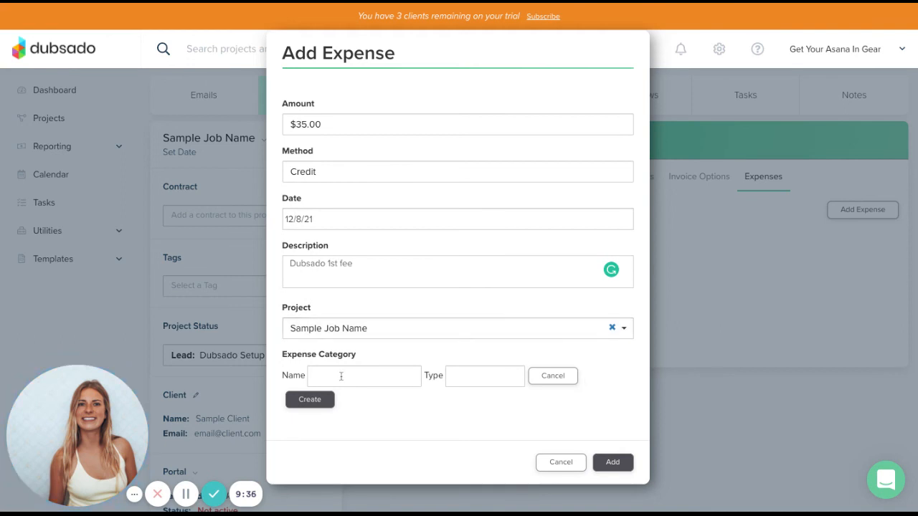
{"action": "left_click", "coordinate": [341, 376]}
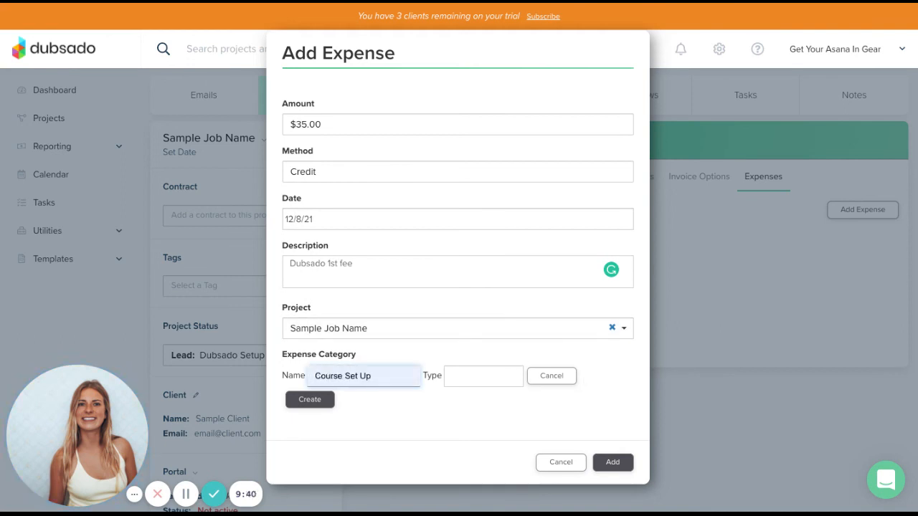
{"action": "left_click", "coordinate": [351, 370]}
{"action": "left_click_drag", "start_coordinate": [387, 375], "coordinate": [288, 347]}
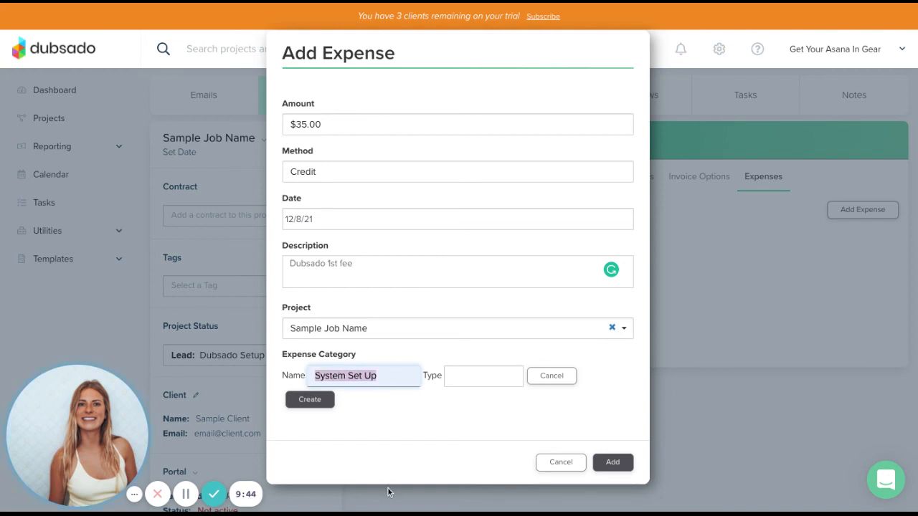
{"action": "key", "text": "BackSpace"}
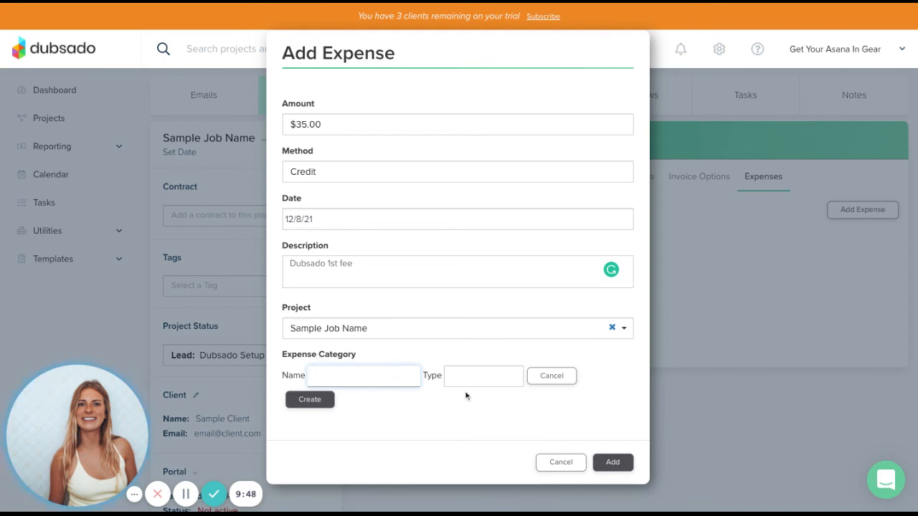
{"action": "left_click", "coordinate": [491, 377]}
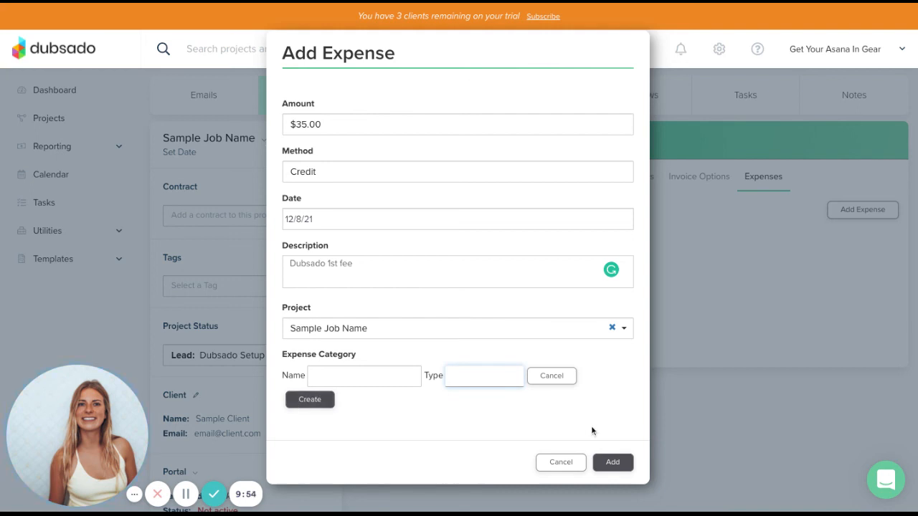
{"action": "left_click", "coordinate": [556, 380]}
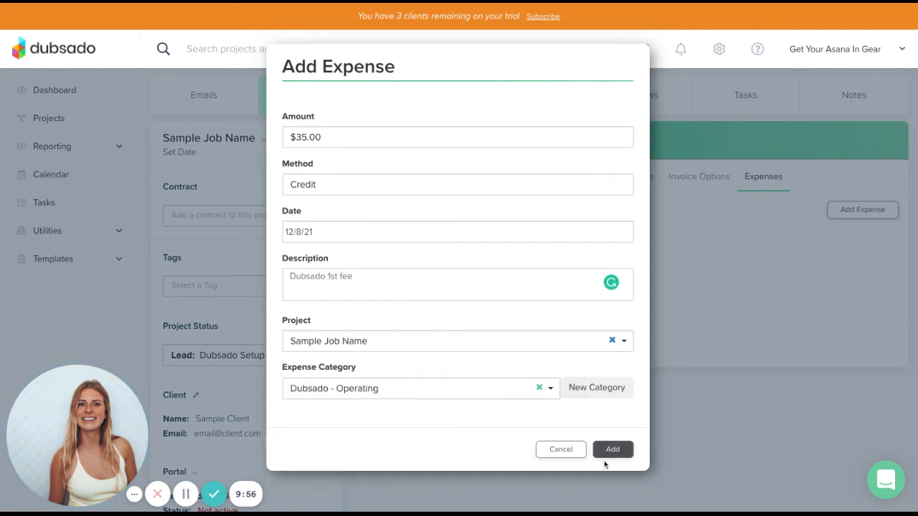